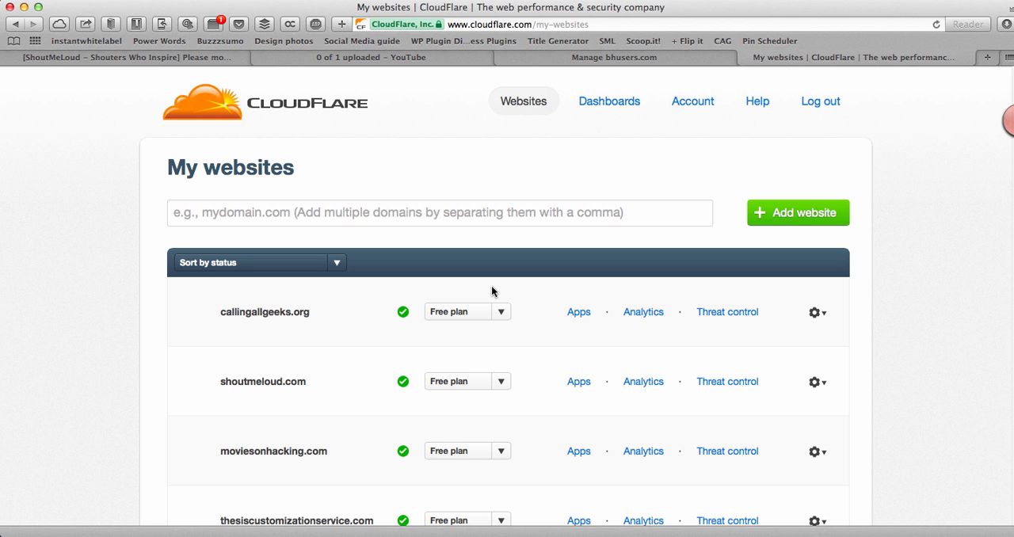
Step: Open the DNS settings of shoutmeloud.com from the website list to view its zone file
left_click(458, 213)
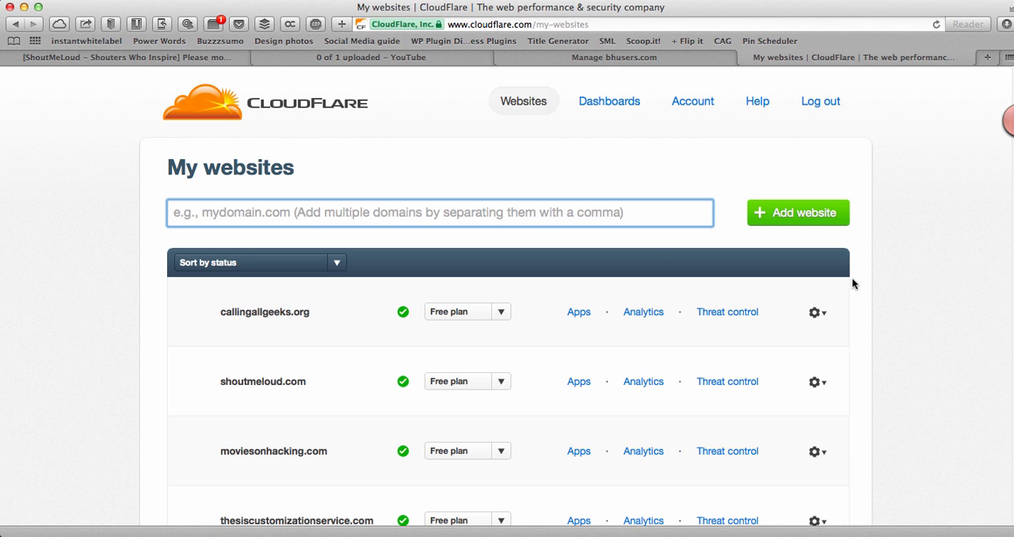
left_click(814, 387)
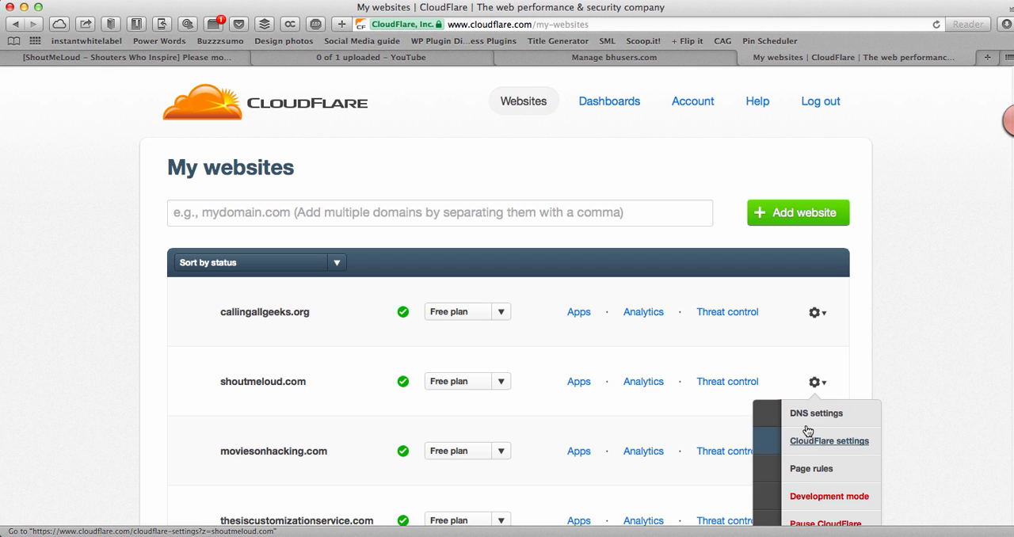
left_click(808, 418)
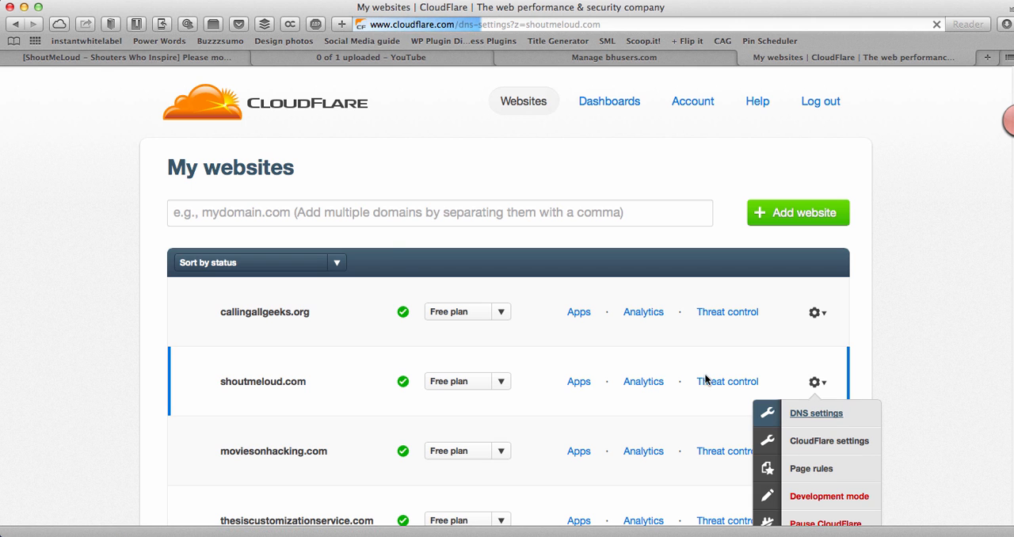
scroll(403, 210, "down", 5)
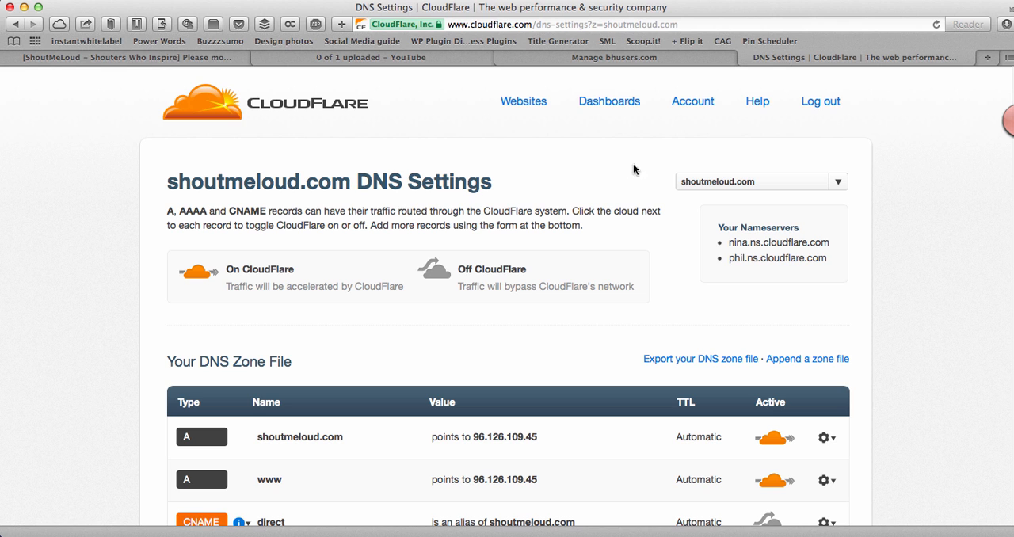
Step: Return to the website list, view the shoutmeloud.com options, and show the analytics dashboard for shoutmeloud.com only
left_click(544, 104)
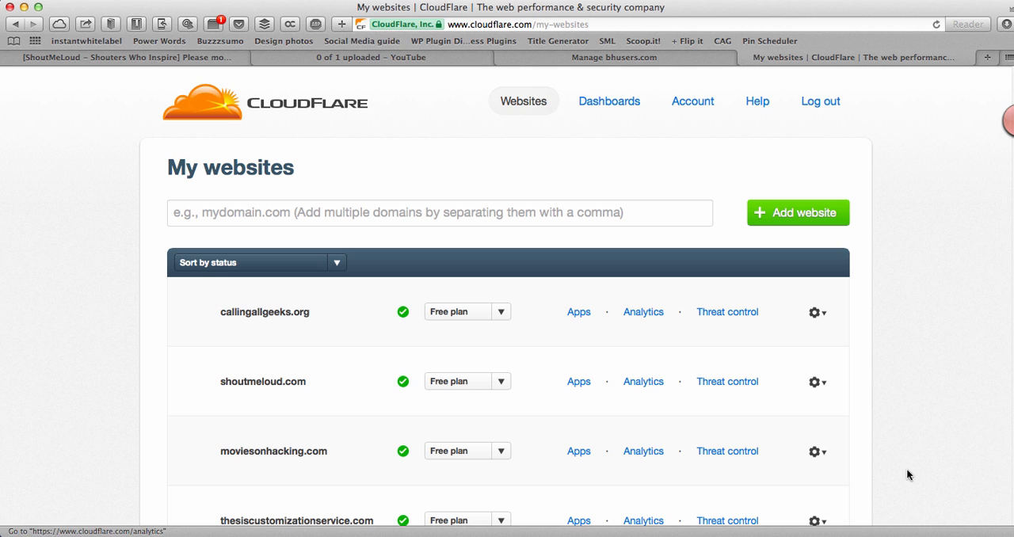
left_click(817, 382)
scroll(816, 396, "down", 1)
left_click(606, 106)
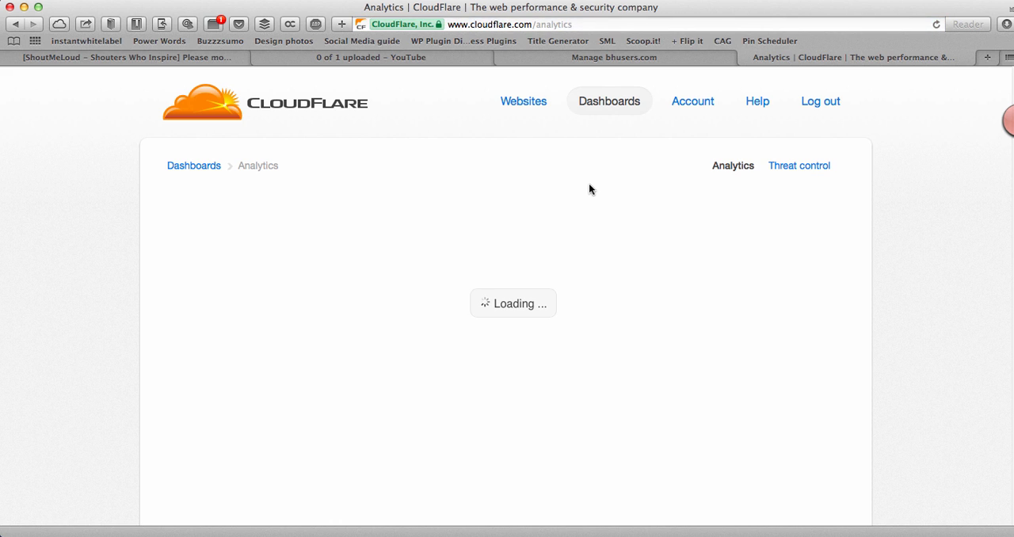
left_click(662, 203)
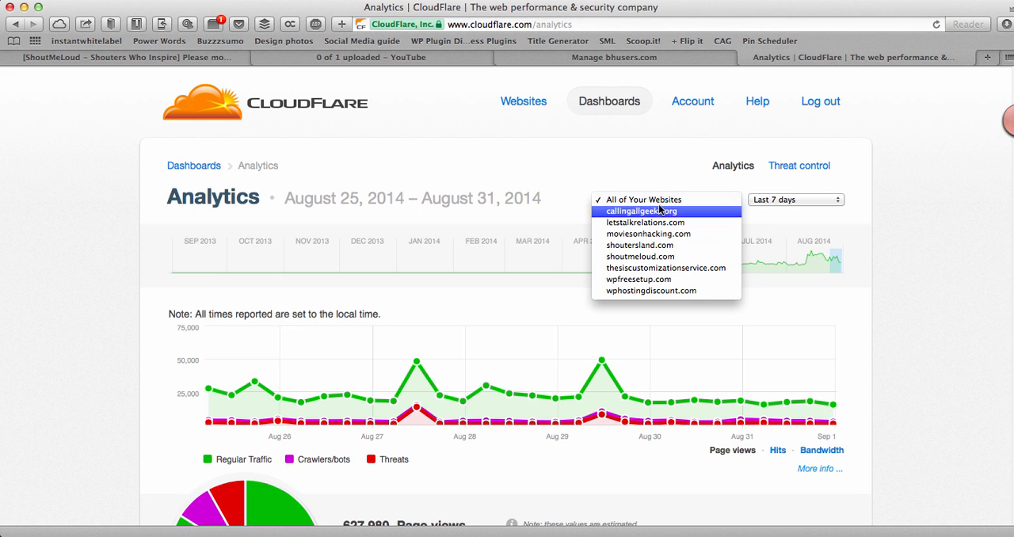
left_click(645, 258)
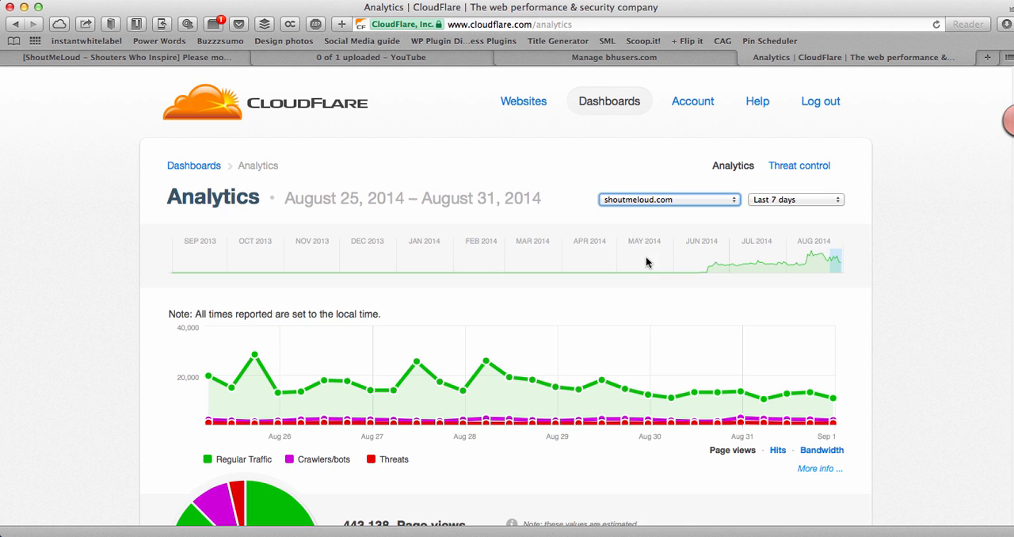
Step: Examine the shoutmeloud.com analytics, including page views, threats, requests saved, bandwidth saved and search engine crawls
scroll(642, 263, "down", 10)
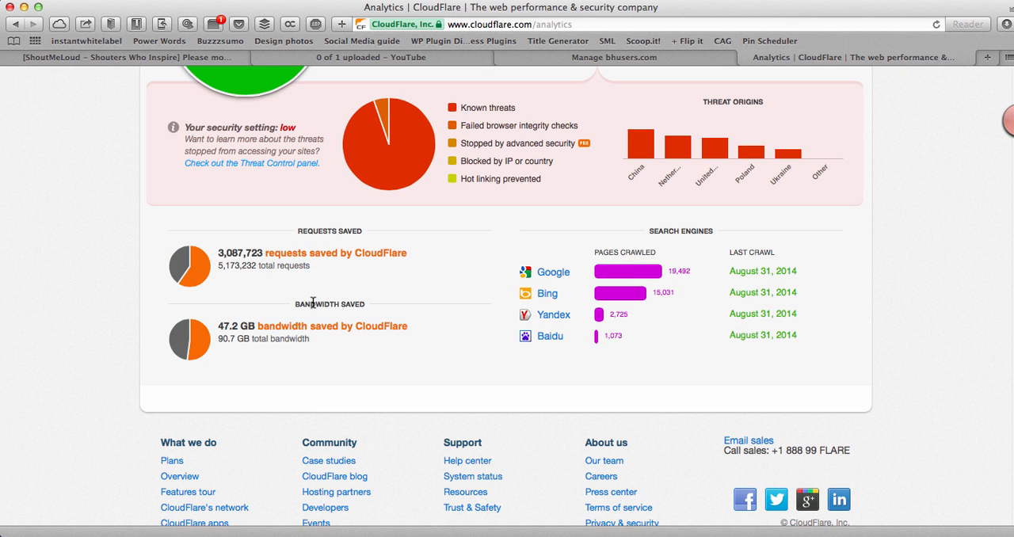
scroll(317, 309, "up", 10)
scroll(431, 286, "down", 10)
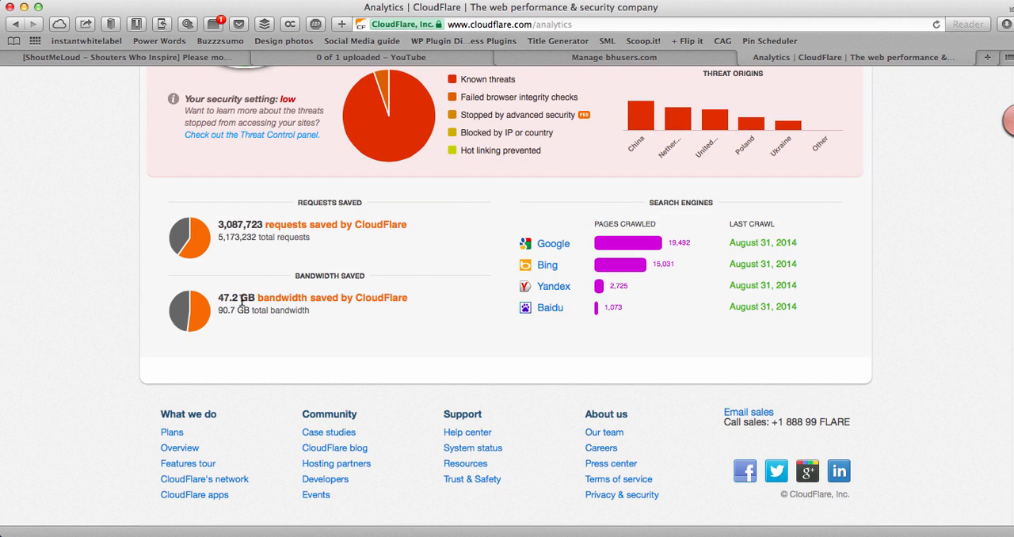
scroll(249, 295, "up", 10)
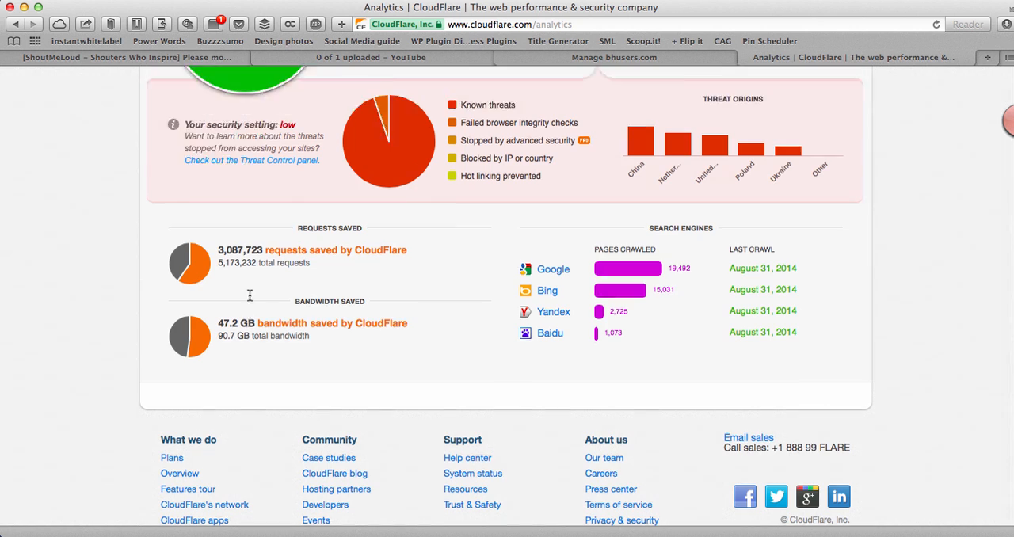
scroll(369, 249, "down", 5)
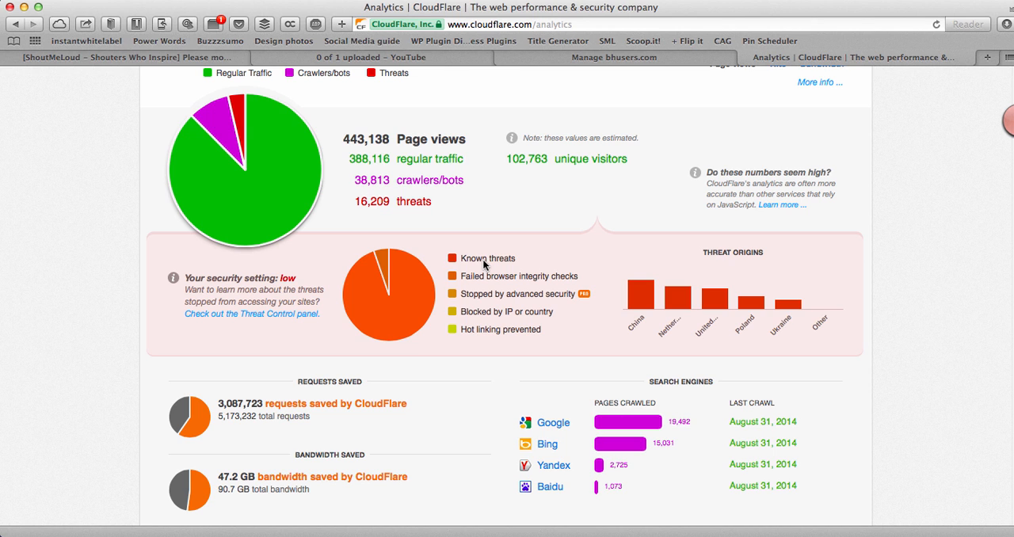
scroll(476, 261, "up", 5)
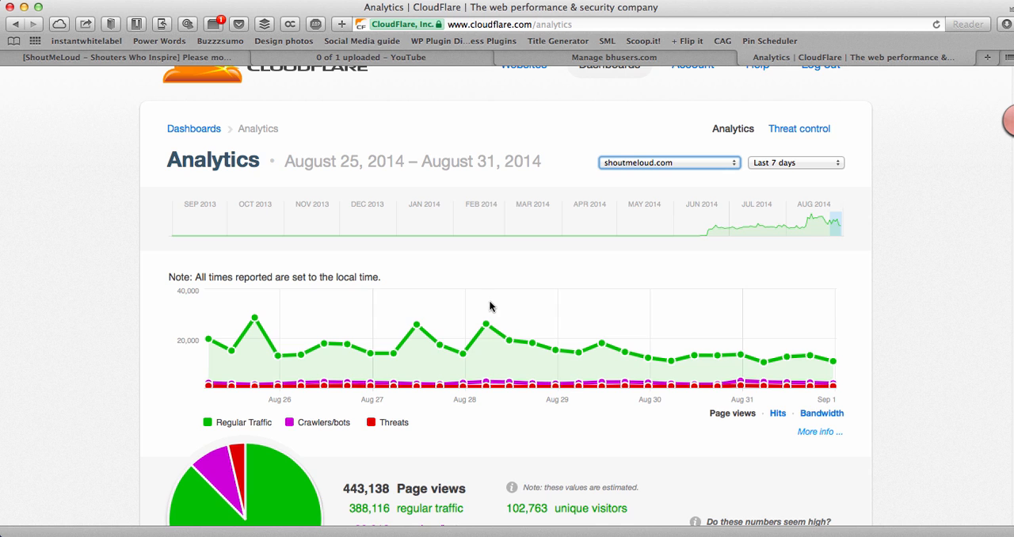
Step: Return to the website list and add bhusers.com as a new website, starting its record scan
scroll(396, 237, "up", 1)
left_click(507, 103)
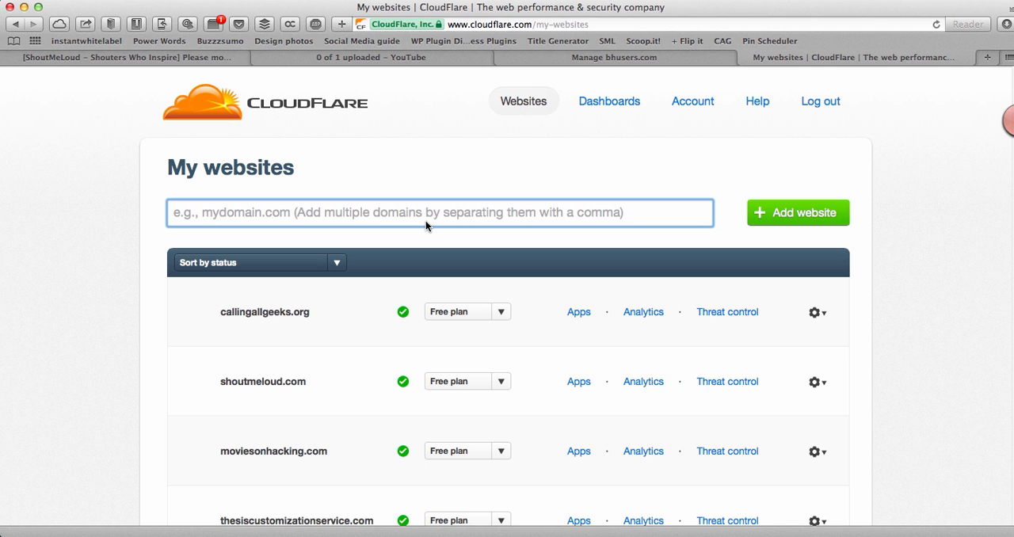
type("bhusers.com")
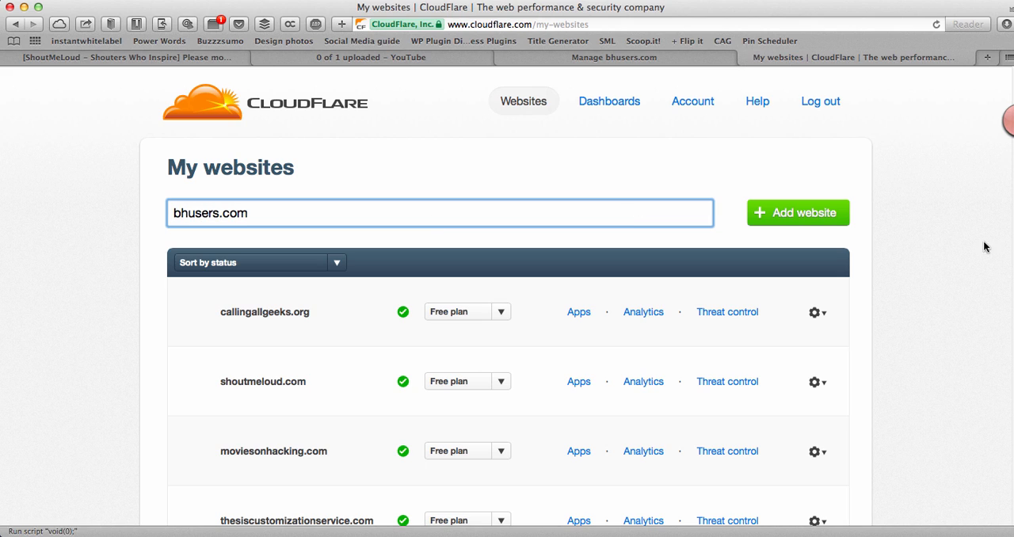
left_click(780, 216)
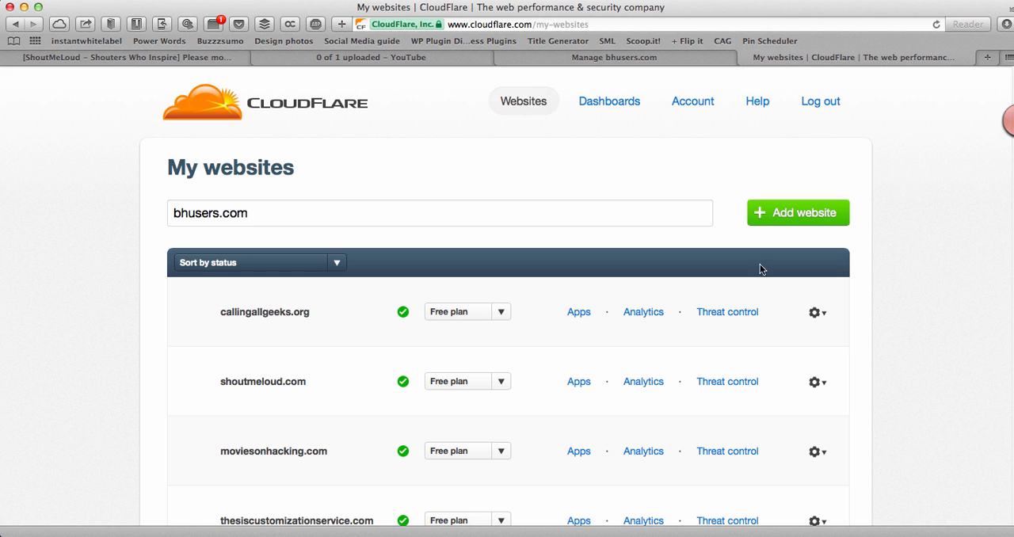
left_click(755, 207)
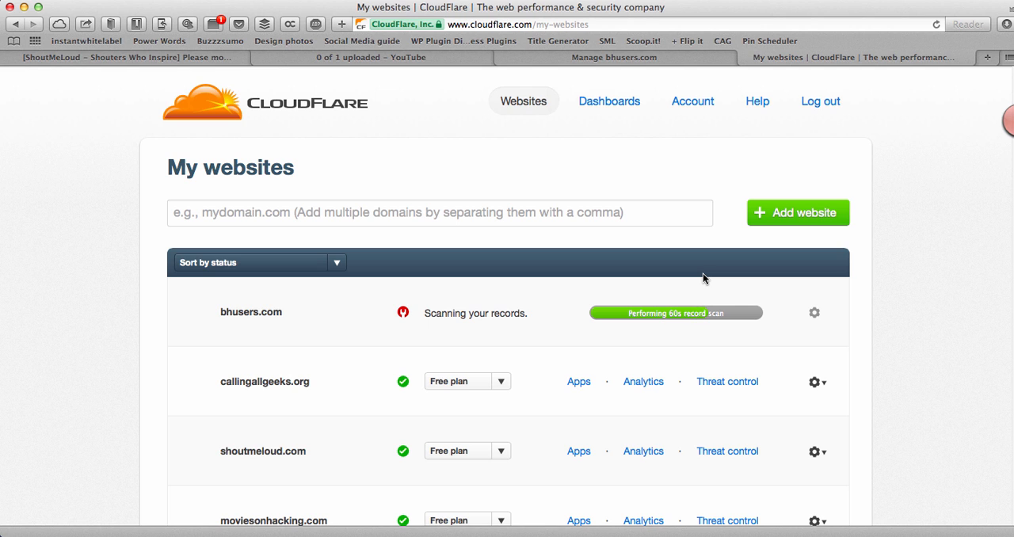
Step: Check the name servers and domain registration options of bhusers.com in ResellerClub, and return to the CloudFlare website list
left_click(624, 58)
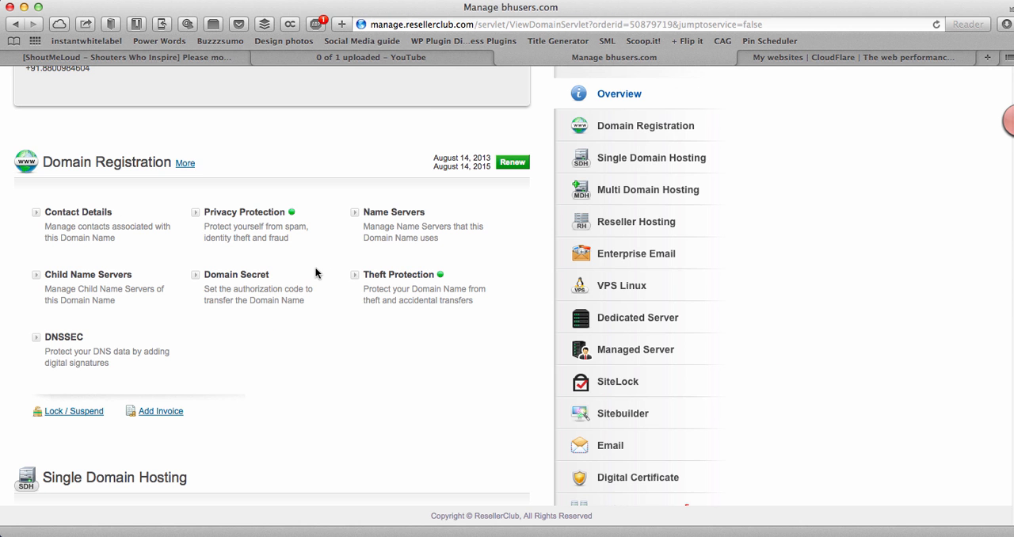
scroll(317, 263, "up", 10)
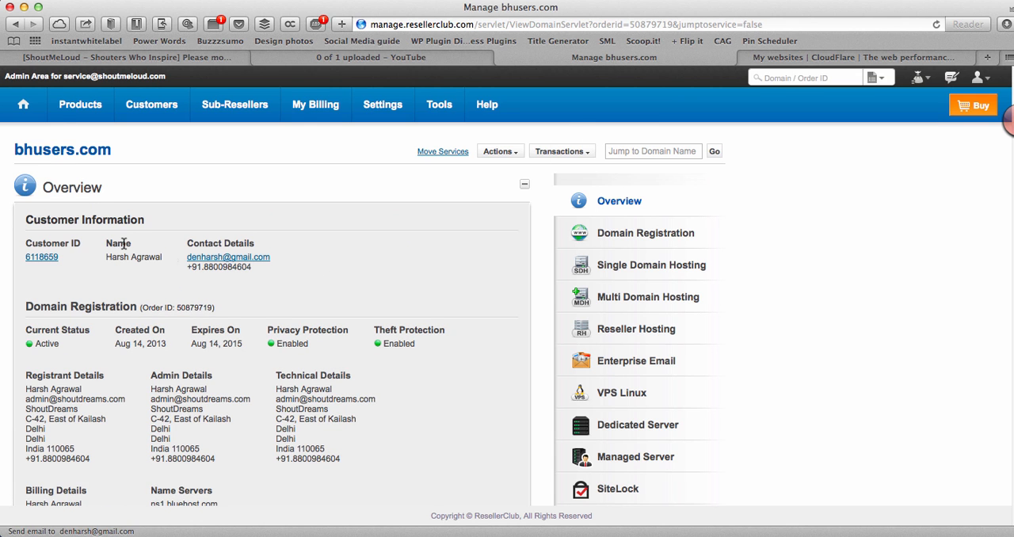
scroll(159, 238, "down", 5)
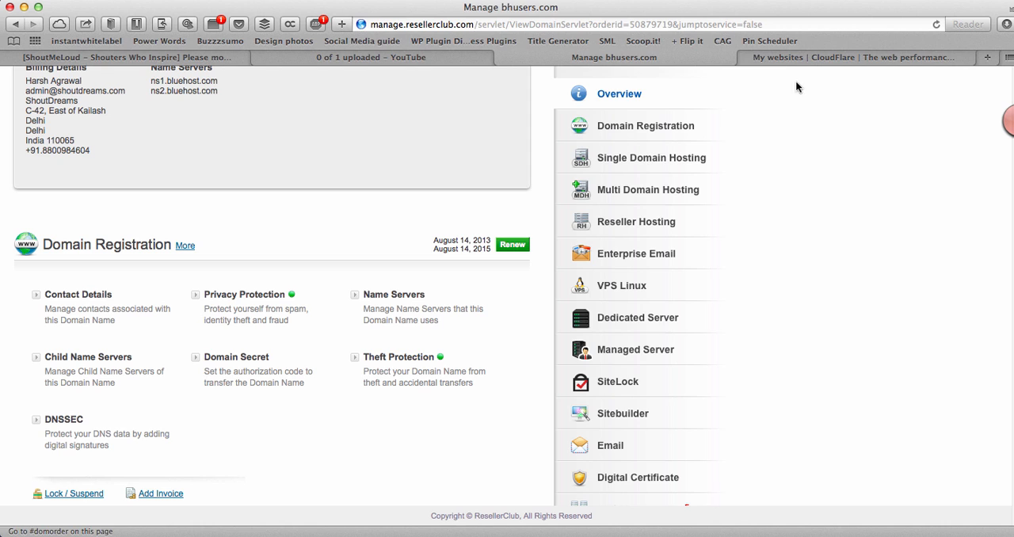
left_click(806, 59)
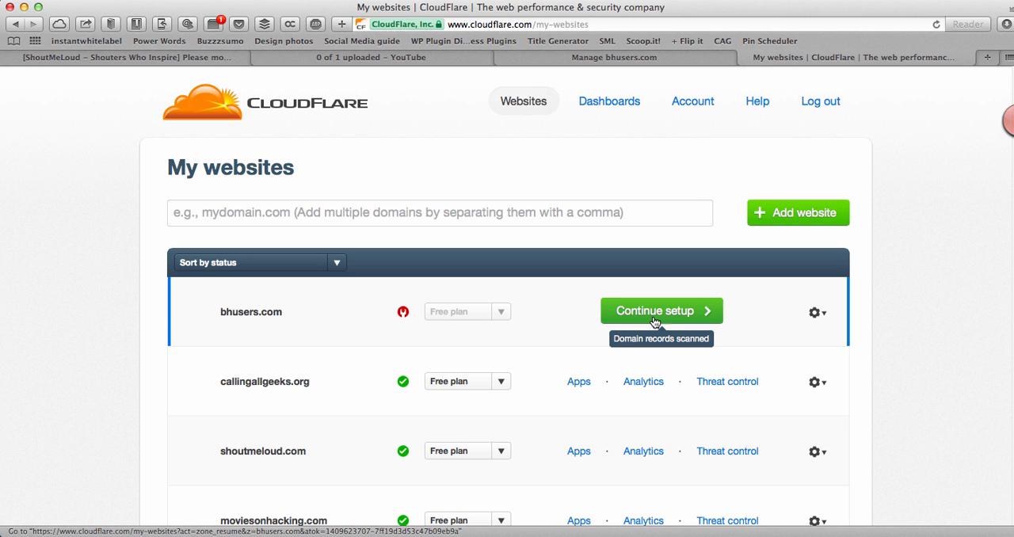
Step: Continue the setup of bhusers.com and check the IP address of its root A record
left_click(657, 311)
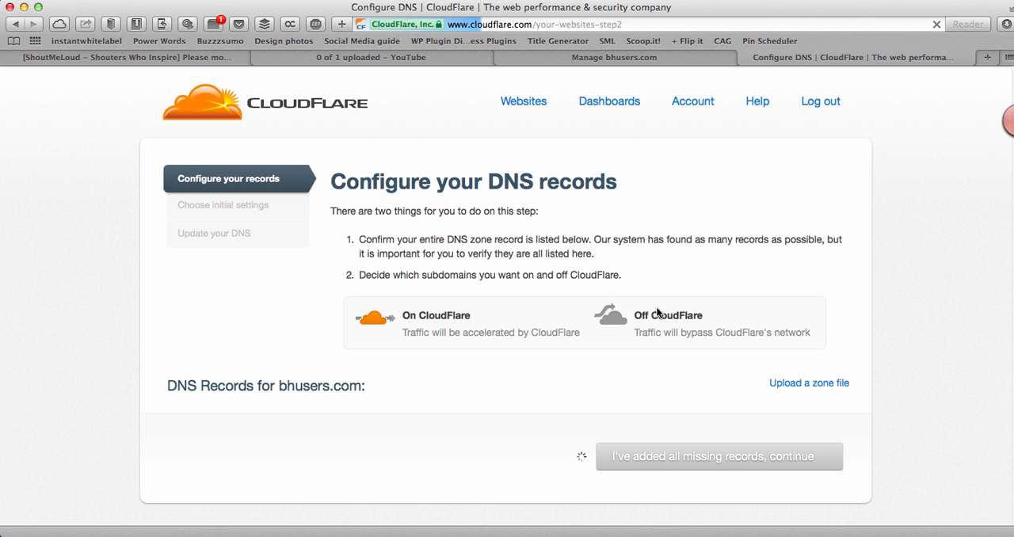
scroll(636, 313, "down", 5)
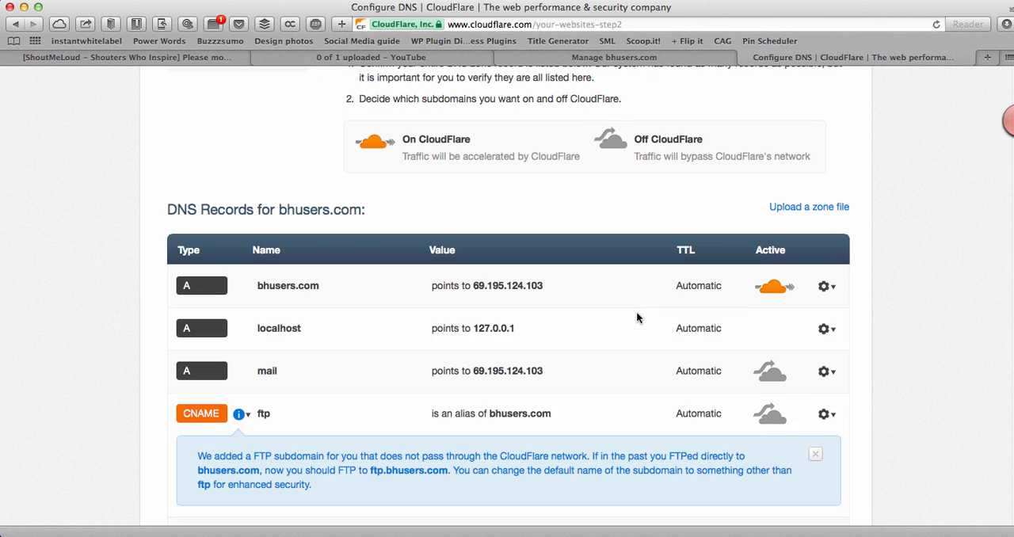
scroll(637, 317, "down", 1)
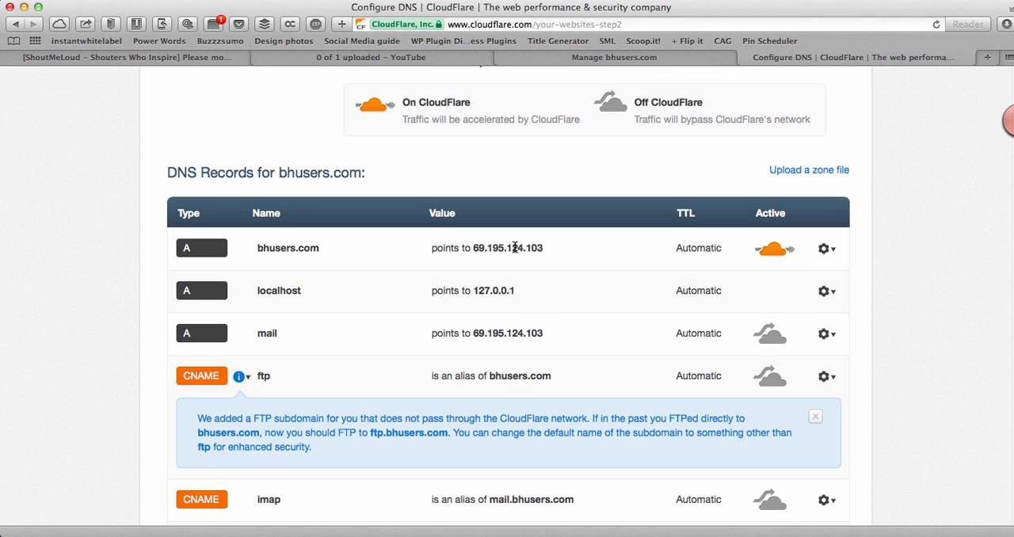
left_click_drag(552, 248, 472, 250)
Step: Review the remaining DNS records and compare the www CNAME alias with the root domain's A record
scroll(474, 257, "down", 1)
scroll(473, 257, "down", 6)
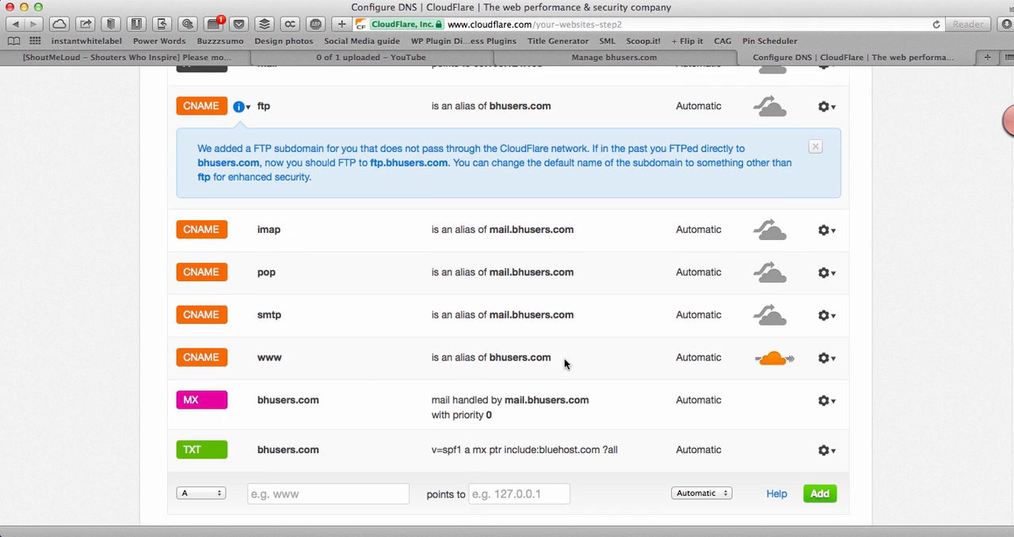
left_click_drag(564, 361, 486, 358)
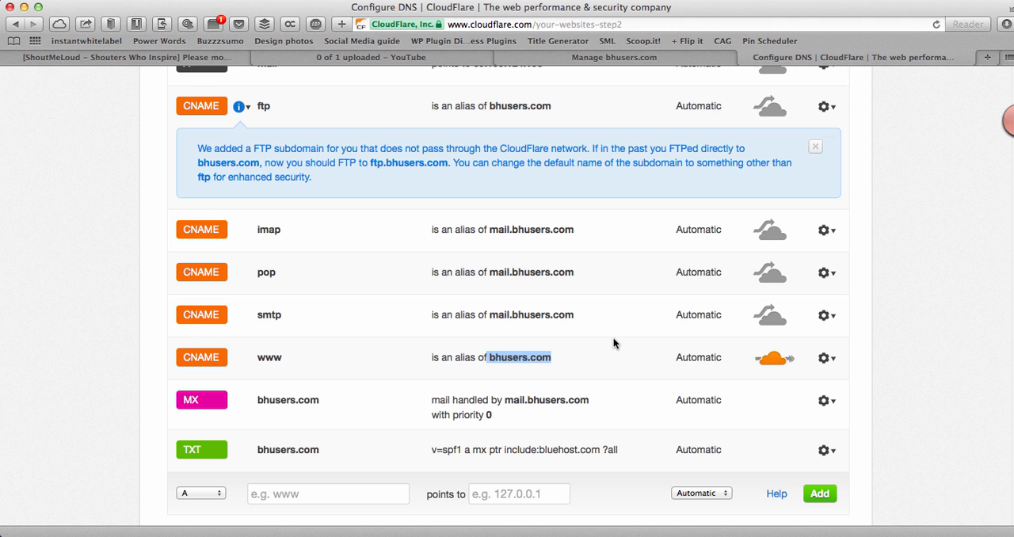
left_click(521, 367)
left_click_drag(559, 360, 498, 354)
scroll(468, 351, "up", 3)
scroll(567, 253, "up", 2)
left_click_drag(550, 213, 480, 184)
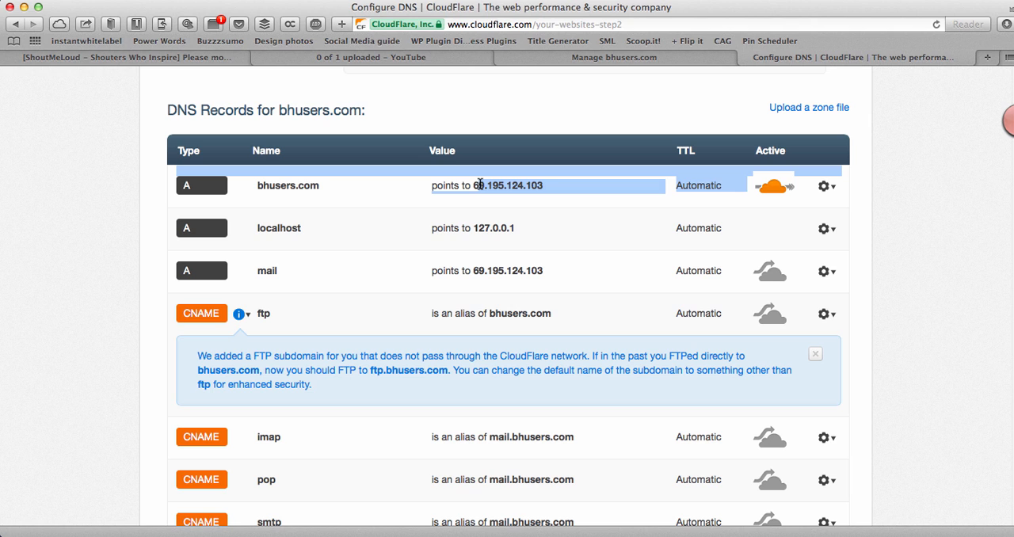
Step: Examine the ftp CNAME record and its note about bypassing the CloudFlare network
scroll(478, 189, "down", 2)
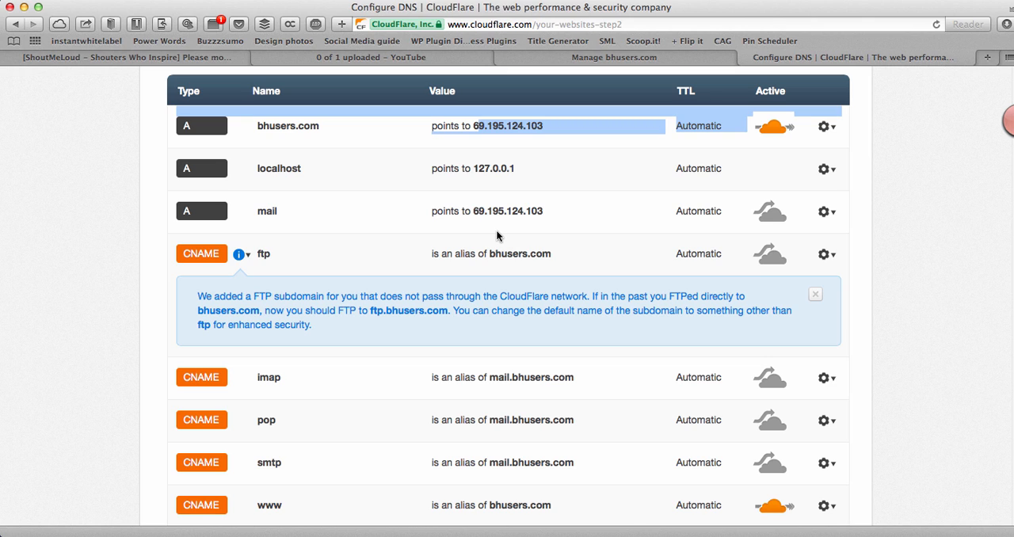
scroll(495, 237, "up", 3)
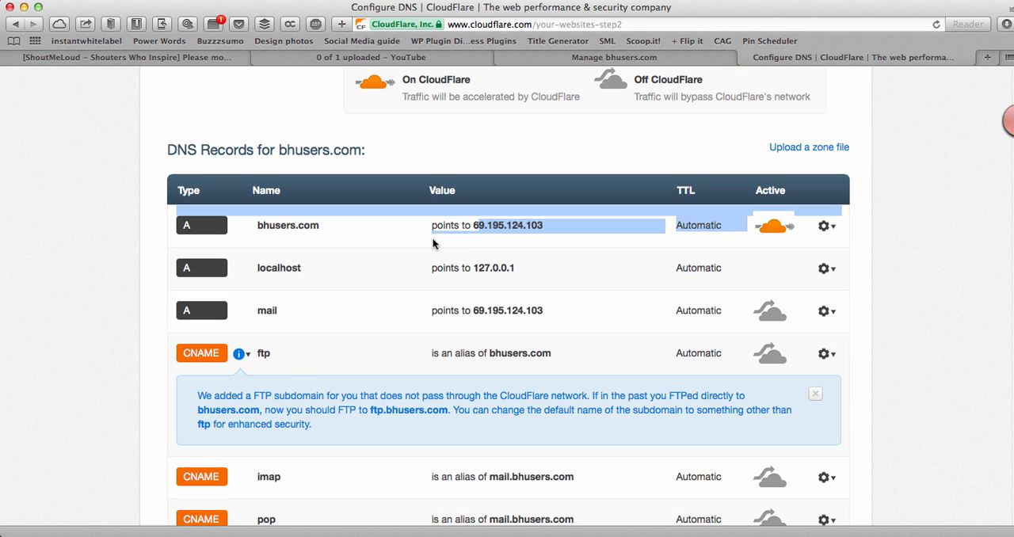
triple_click(258, 354)
double_click(259, 353)
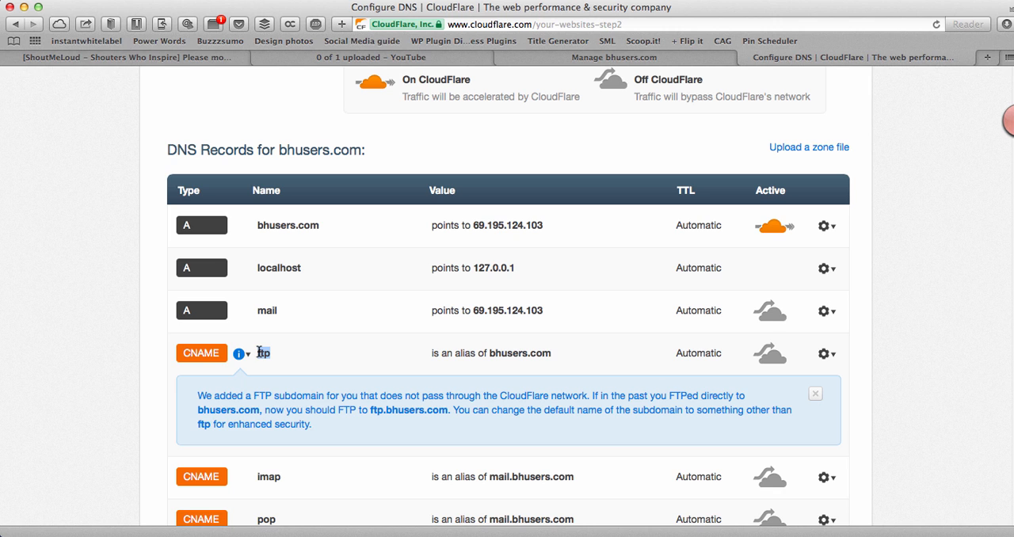
scroll(257, 333, "down", 2)
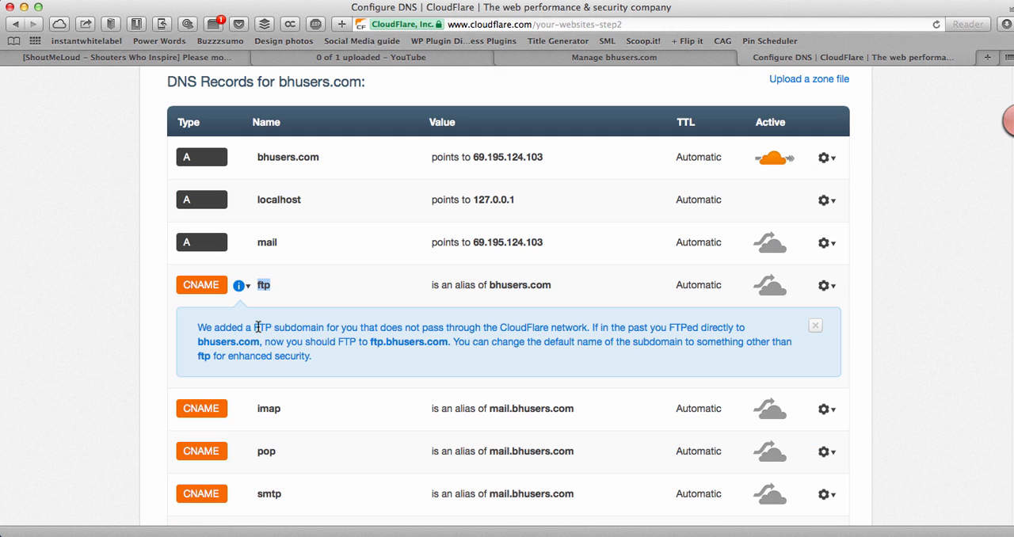
Step: Accept the DNS records of bhusers.com as complete and proceed to its initial settings
scroll(260, 332, "down", 10)
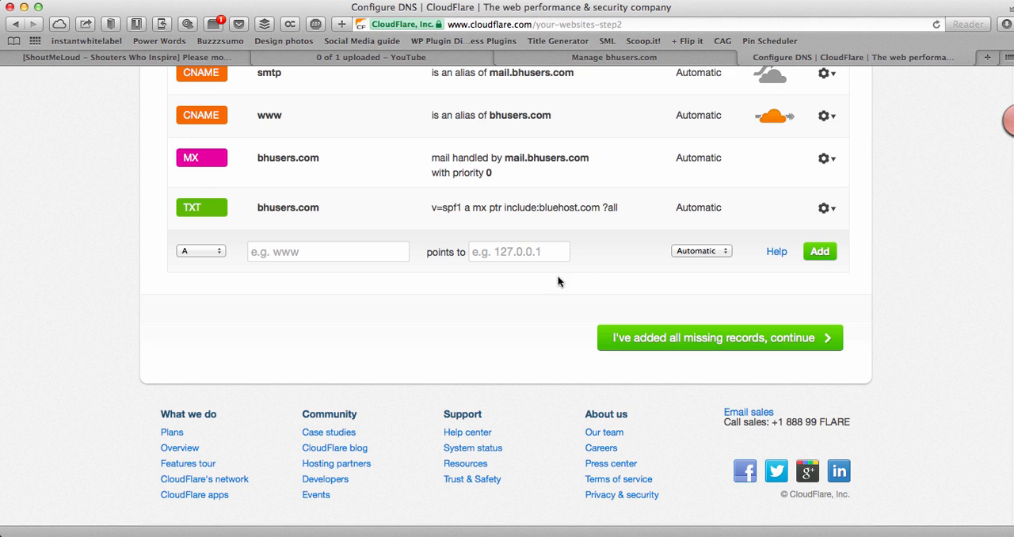
scroll(554, 280, "up", 5)
scroll(624, 247, "down", 5)
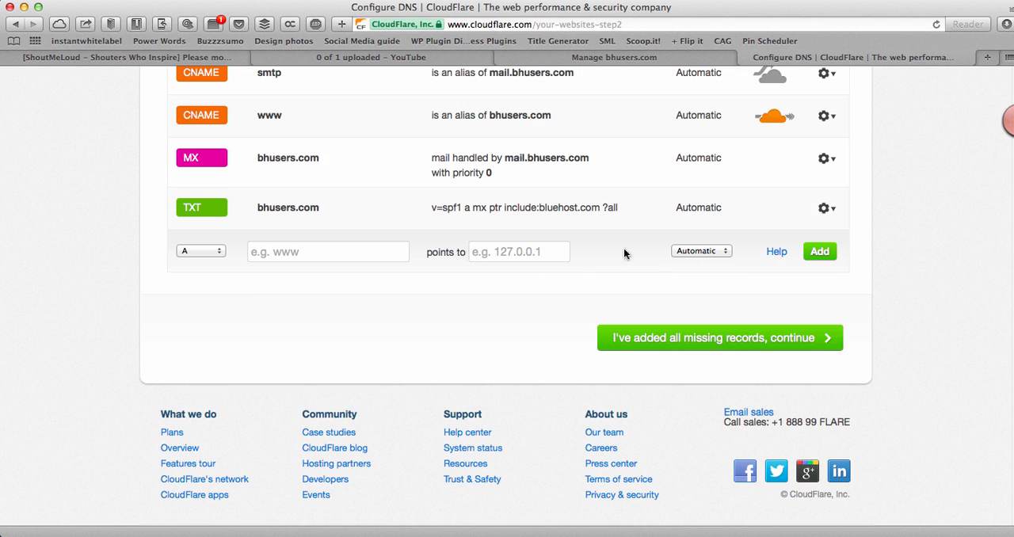
left_click(723, 341)
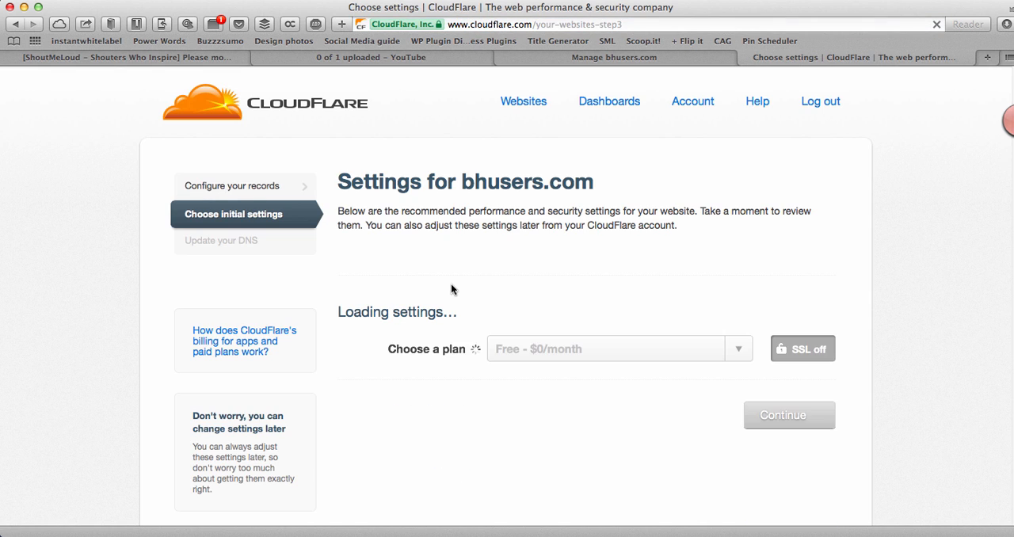
scroll(450, 284, "down", 2)
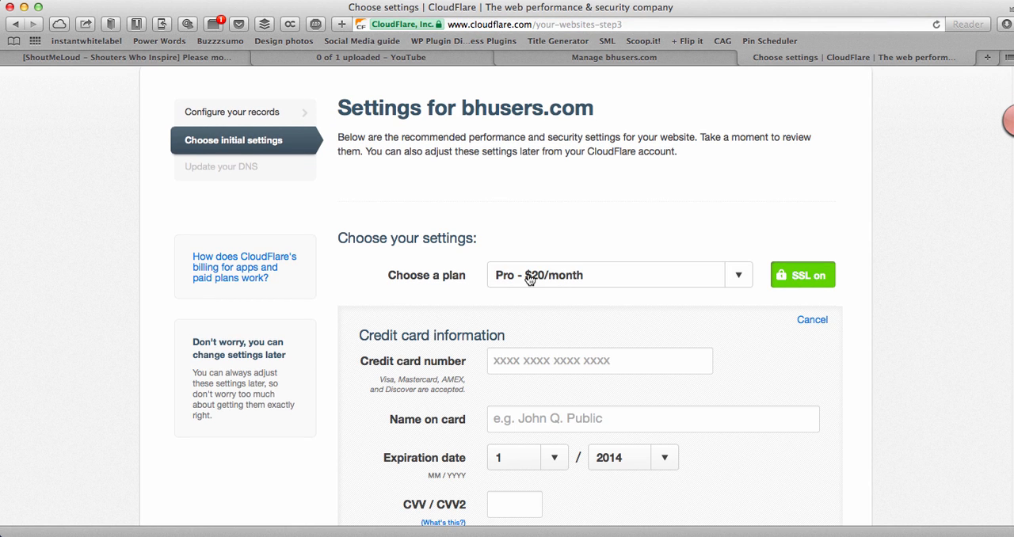
Step: Choose the Free - $0/month plan for bhusers.com and accept the downgrade without SSL support
left_click(529, 277)
left_click(559, 191)
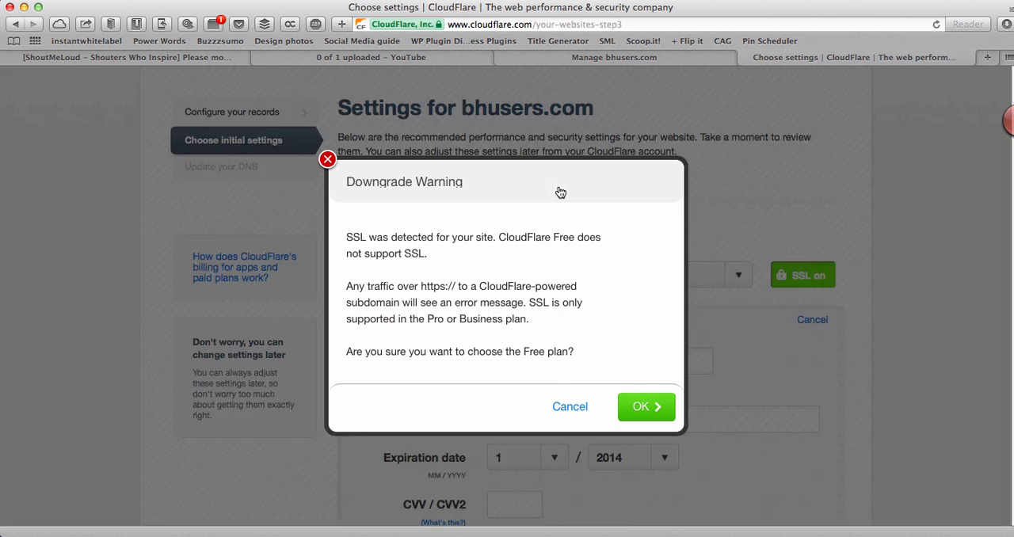
left_click(637, 407)
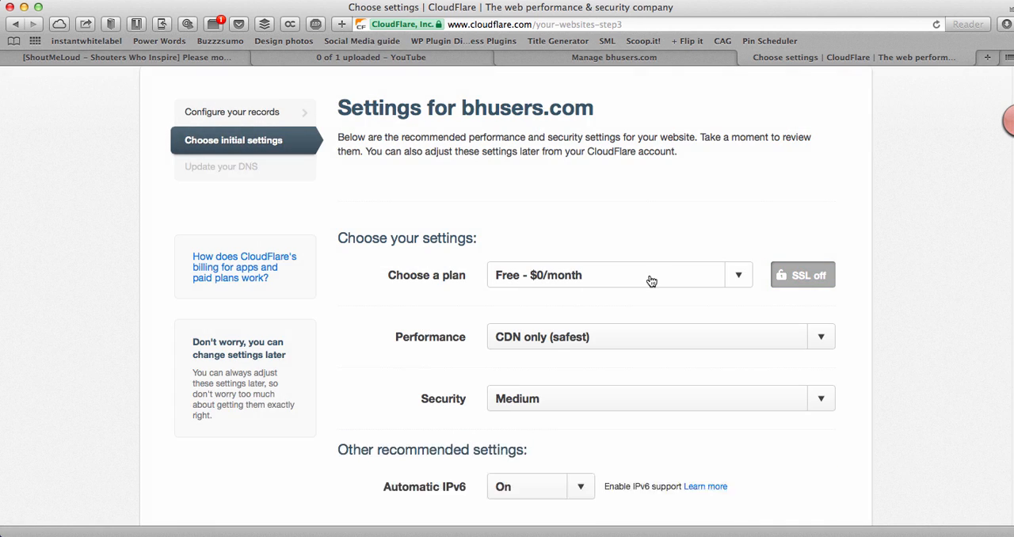
Step: Set the website's performance to CDN + full optimizations (bleeding edge speed)
scroll(634, 292, "down", 2)
left_click(606, 270)
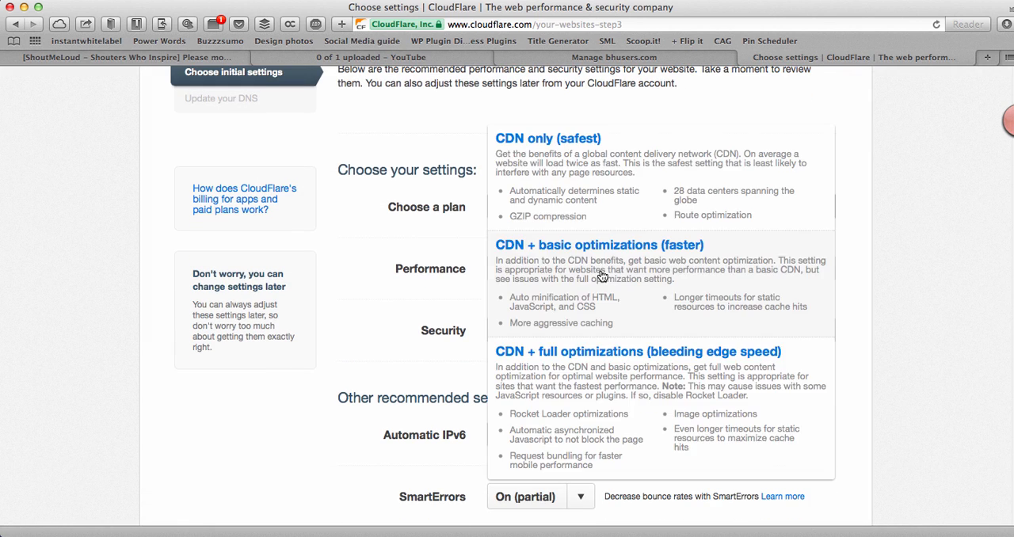
left_click(608, 372)
Step: Set the website's security level to Low and continue to the name server update
scroll(606, 351, "down", 3)
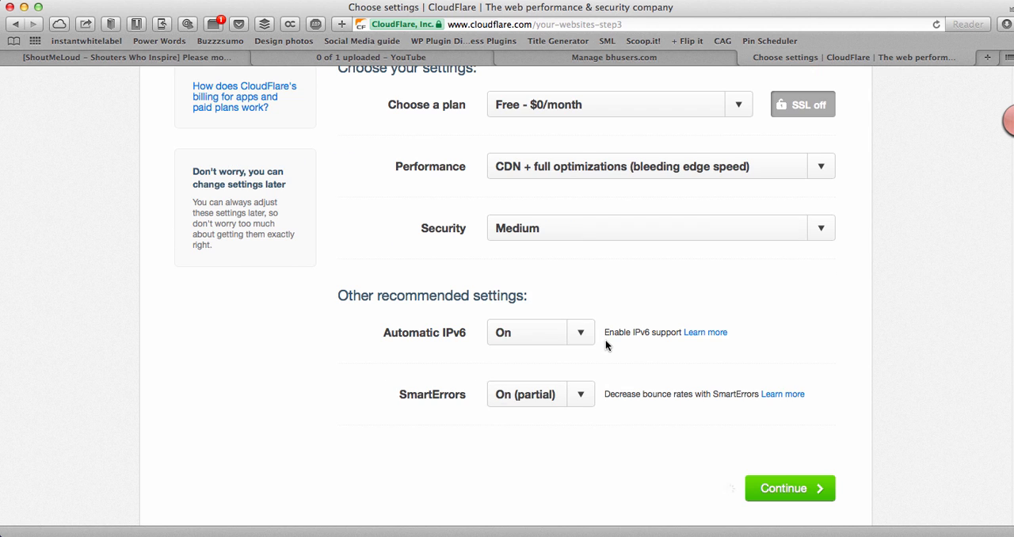
left_click(587, 229)
left_click(568, 405)
scroll(560, 355, "down", 2)
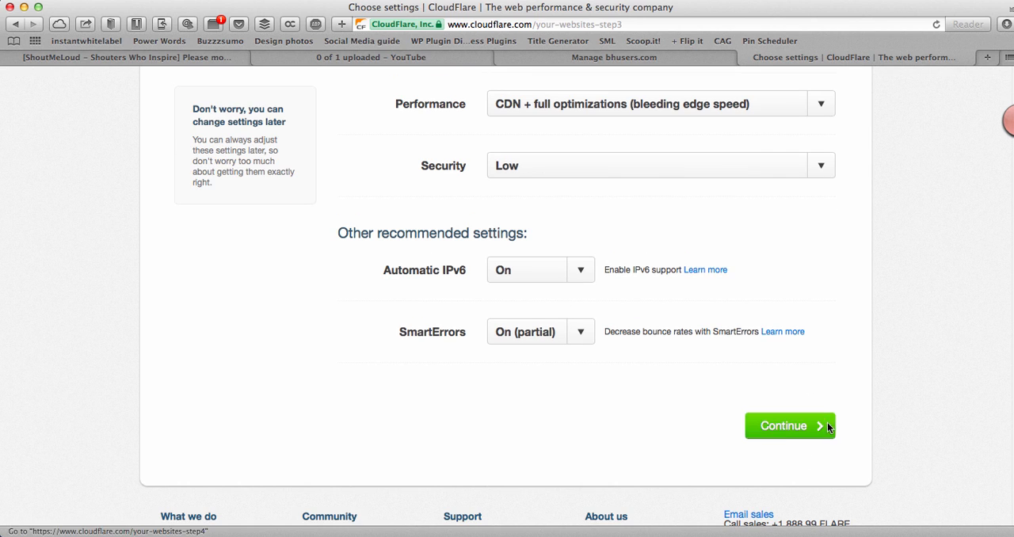
left_click(782, 427)
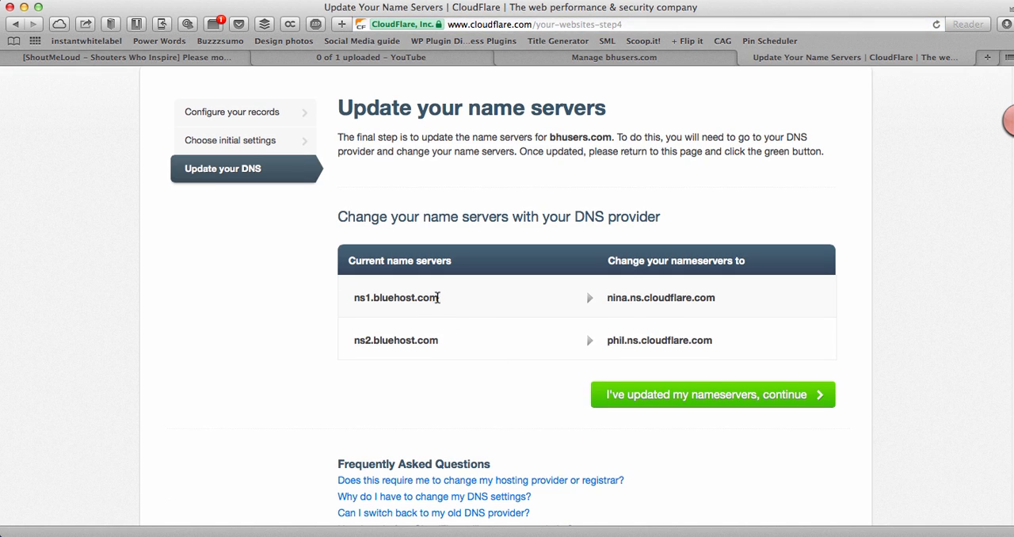
Step: Copy CloudFlare's first name server and enter nina.ns.cloudflare.com as Name Server 1 of bhusers.com in the ResellerClub domain manager
left_click_drag(729, 297, 610, 300)
key("super+c")
left_click(614, 57)
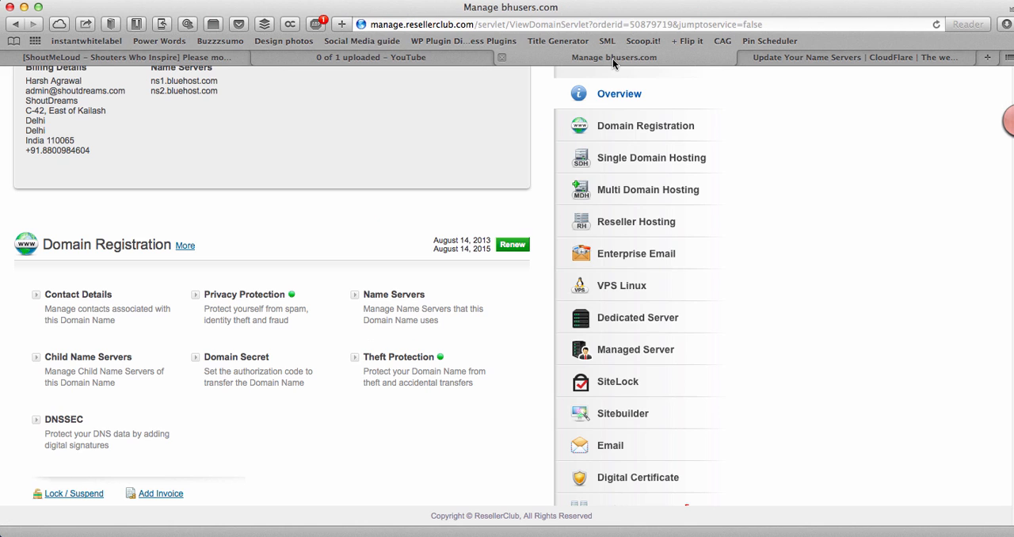
left_click(371, 297)
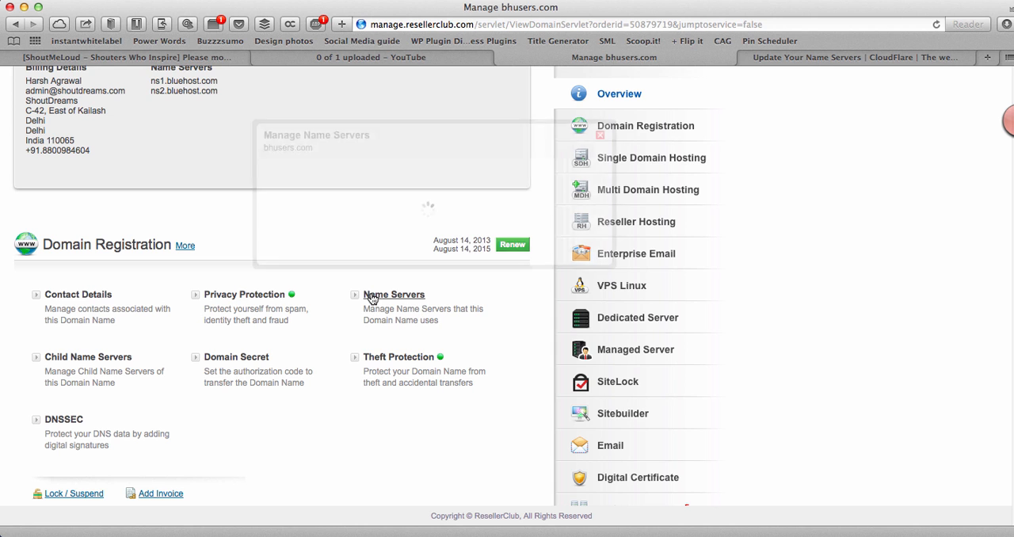
triple_click(419, 186)
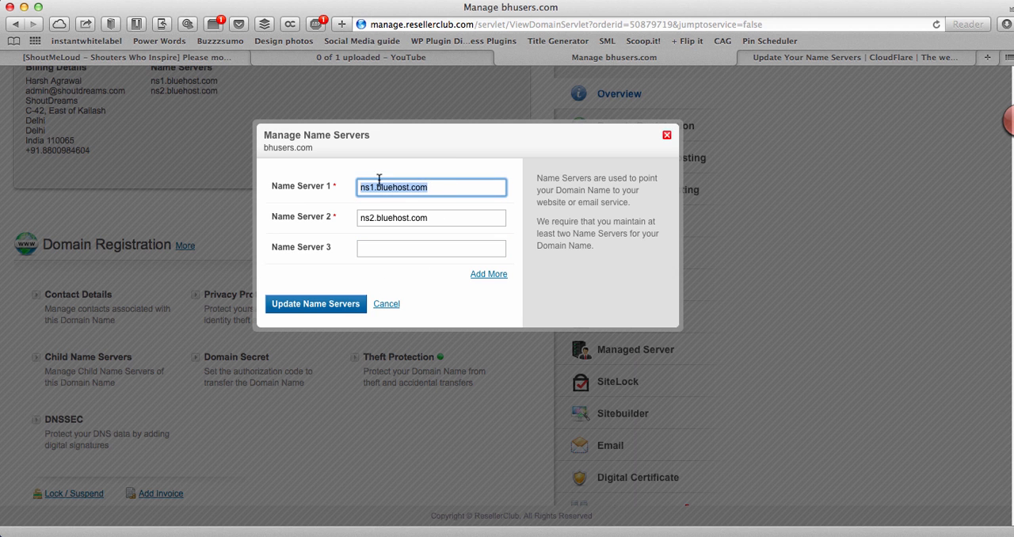
key("super+v")
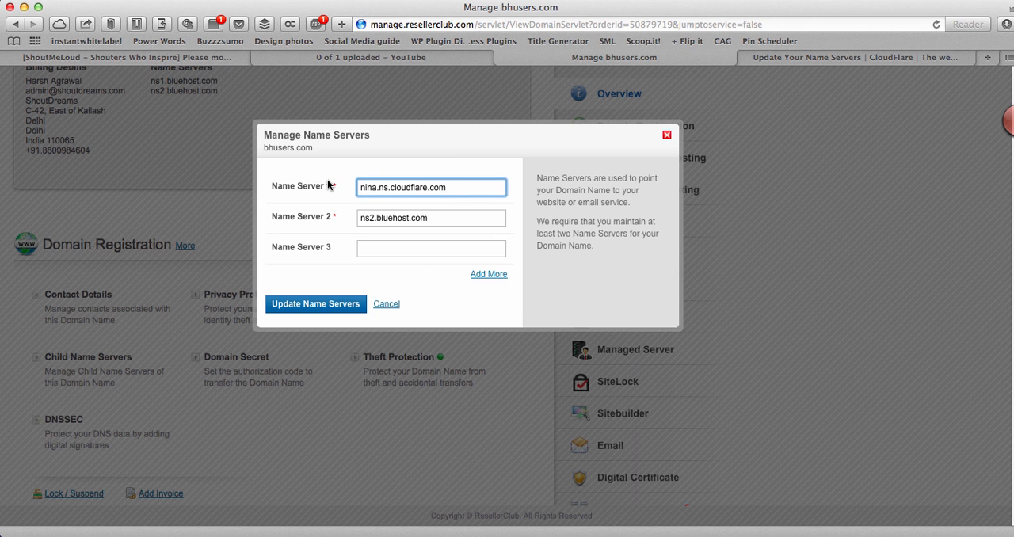
Step: Copy CloudFlare's second name server into Name Server 2 at ResellerClub as phil.ns.cloudflare.com and submit the name server update
left_click(810, 58)
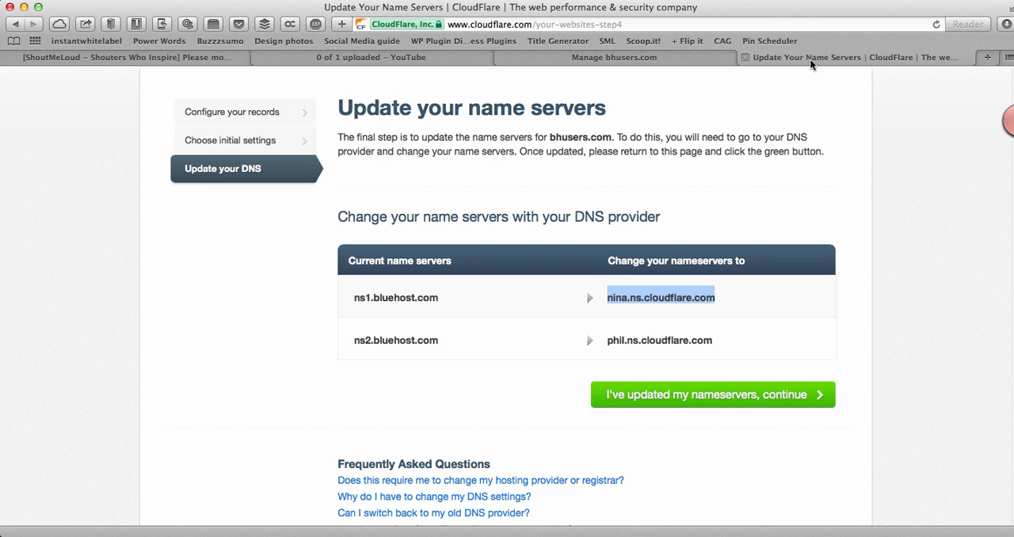
left_click_drag(720, 340, 606, 339)
key("super+c")
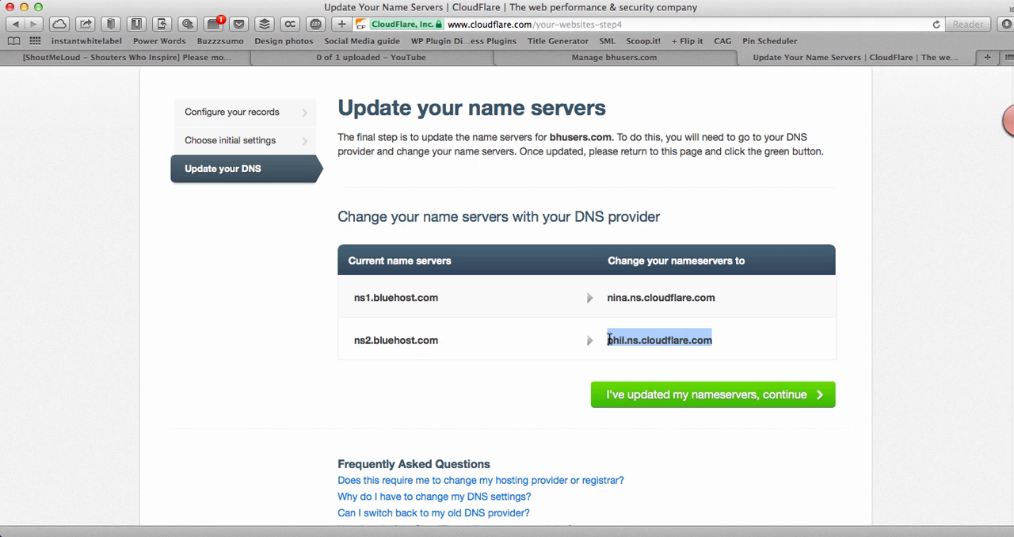
left_click(614, 57)
triple_click(438, 221)
key("super+v")
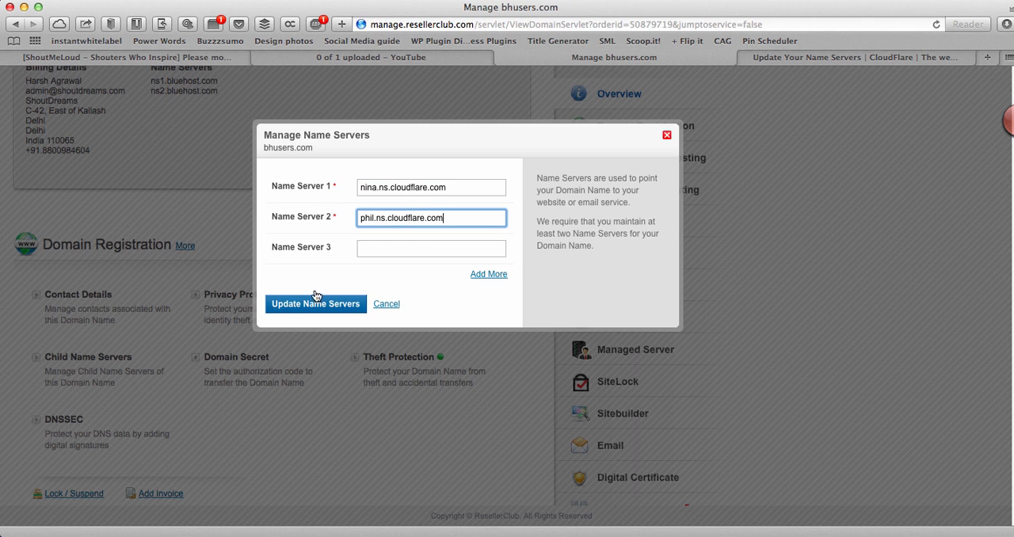
left_click(313, 308)
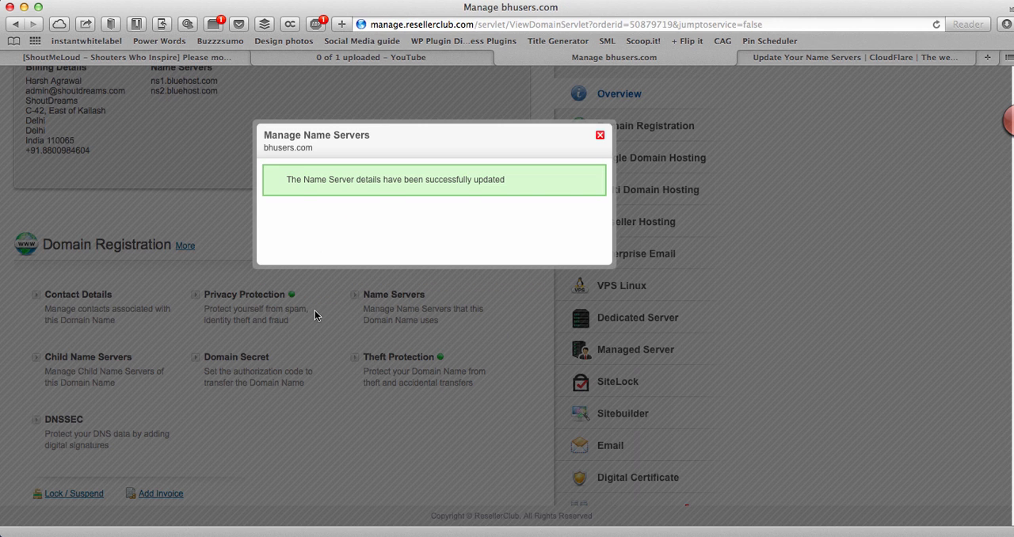
Step: Return to CloudFlare and confirm that the name servers of bhusers.com have been updated
left_click(793, 57)
left_click(688, 397)
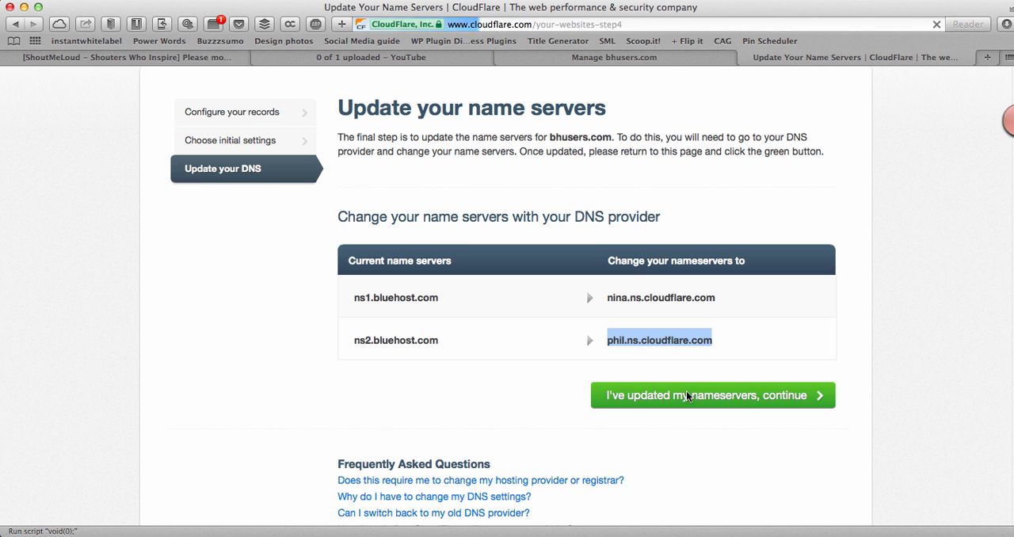
left_click(686, 395)
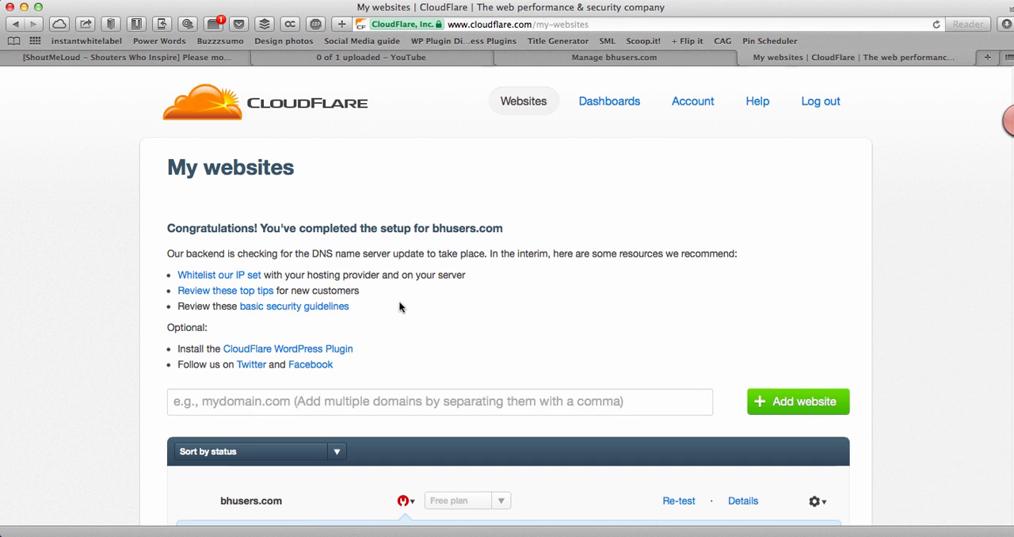
Step: Open the CloudFlare settings of bhusers.com from the list of websites
scroll(401, 306, "down", 5)
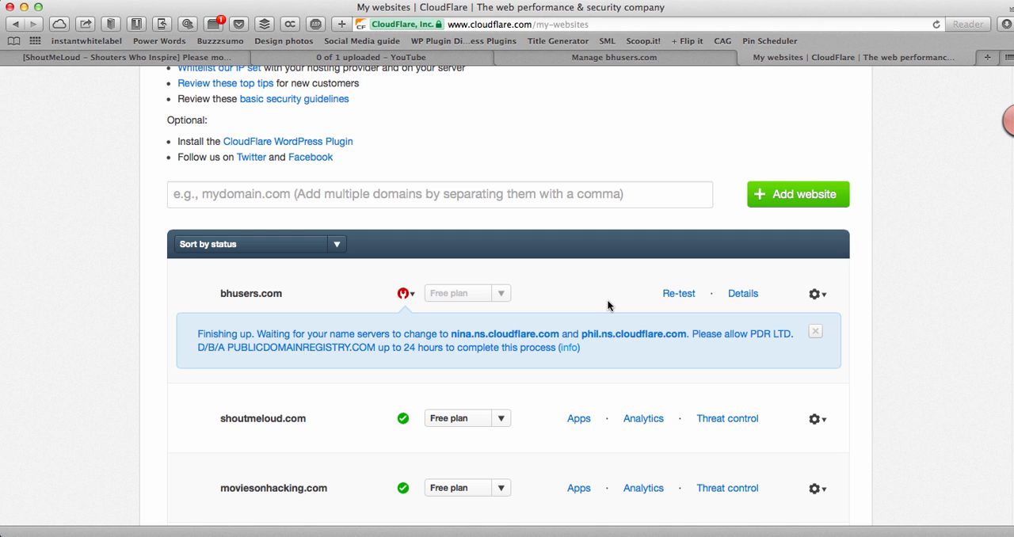
left_click(816, 295)
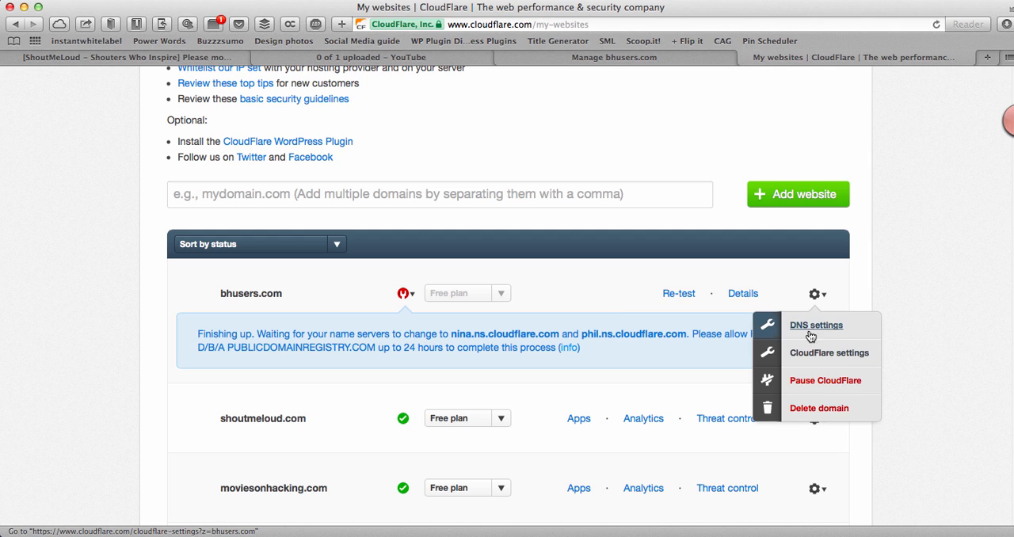
left_click(807, 355)
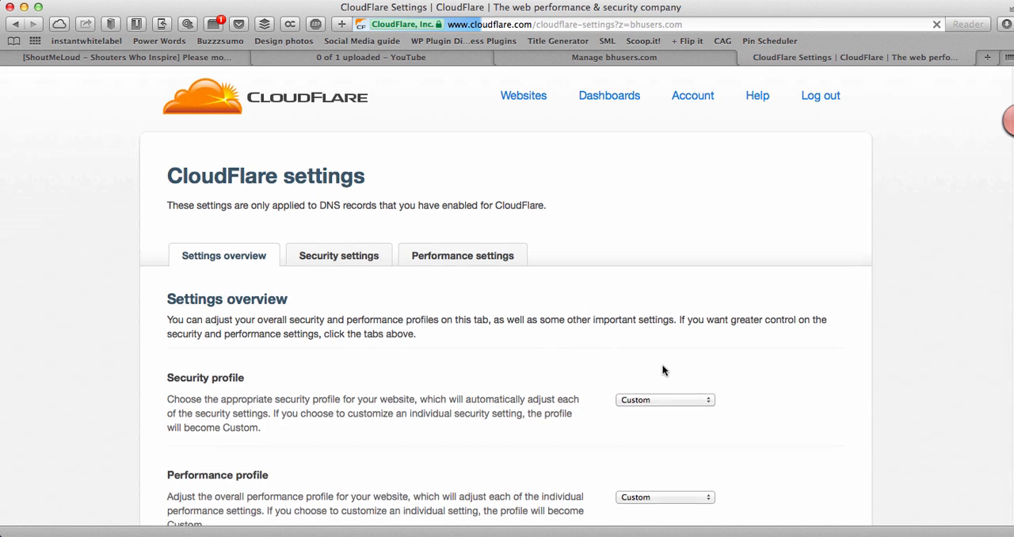
Step: Examine the settings overview of bhusers.com, including the profiles, Cache Purge, Page Rules, Development Mode and the options further down
scroll(662, 368, "down", 1)
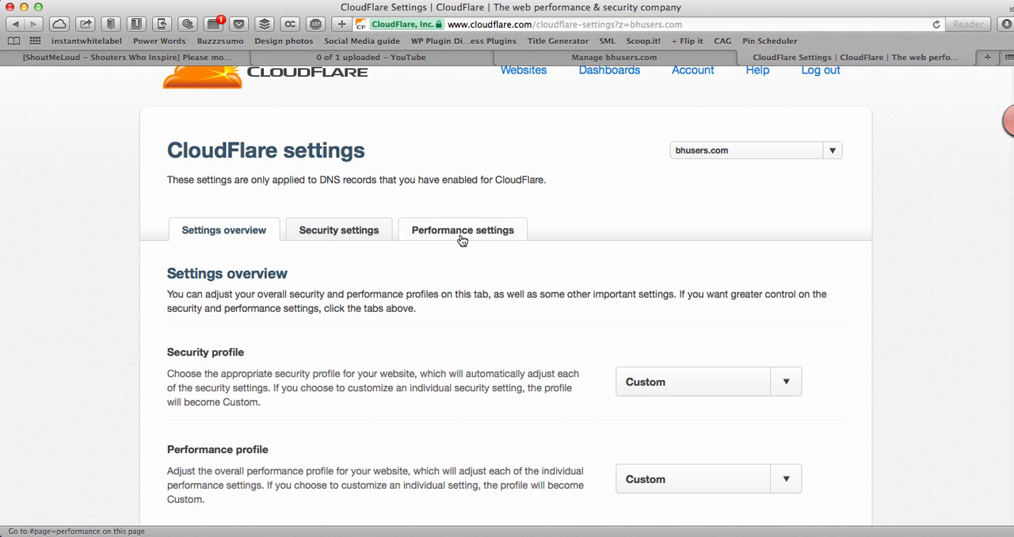
scroll(462, 333, "down", 5)
scroll(462, 333, "up", 1)
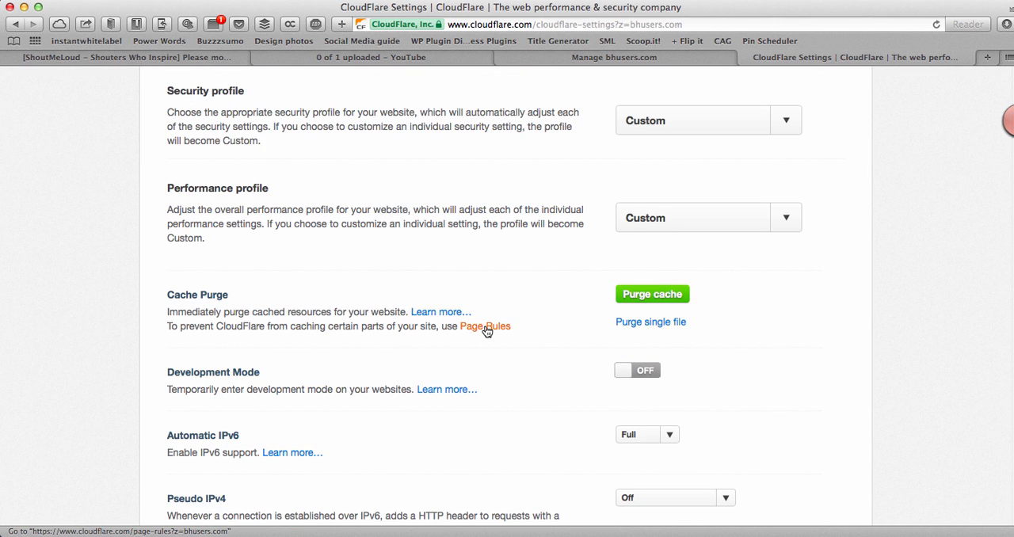
scroll(486, 331, "down", 2)
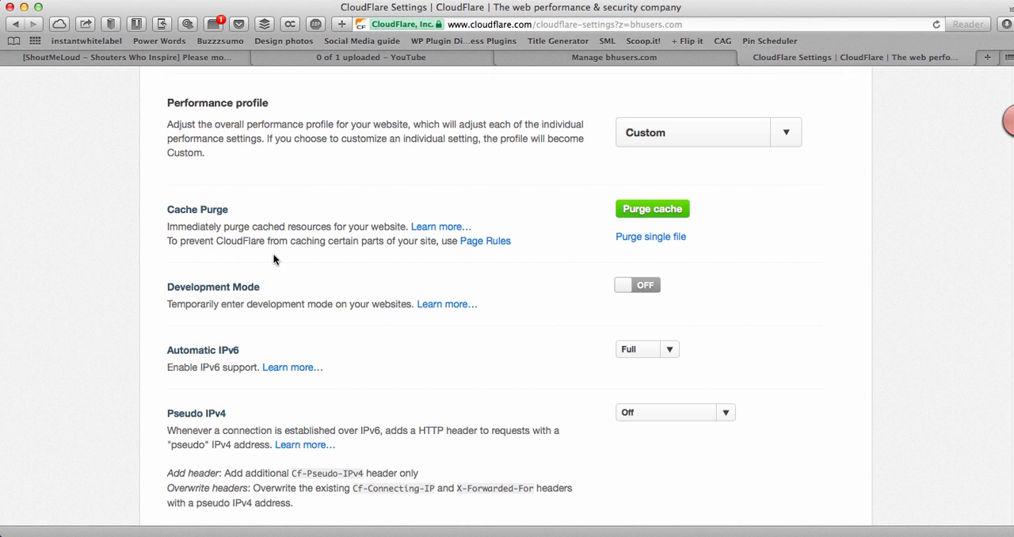
scroll(277, 261, "down", 2)
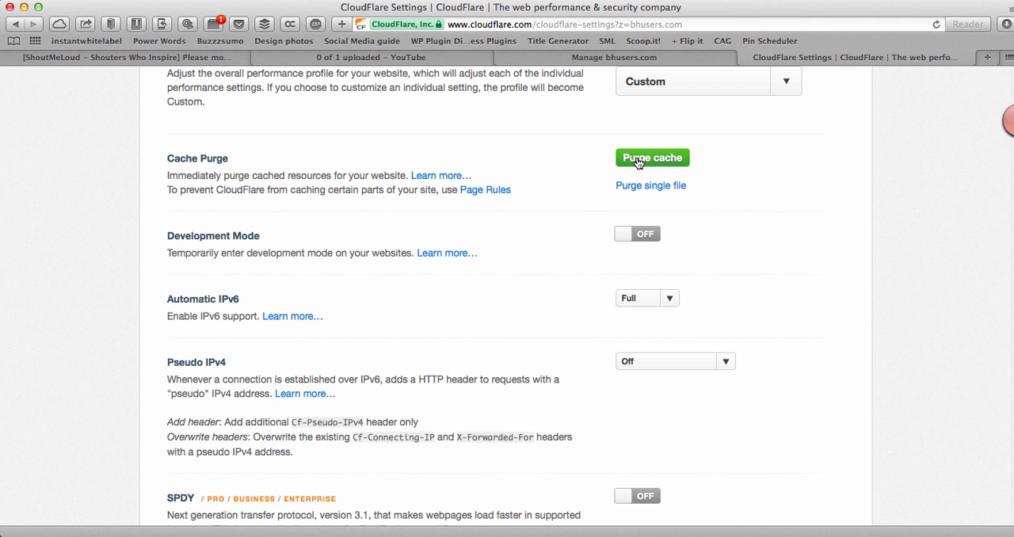
left_click(642, 237)
left_click(630, 238)
scroll(552, 246, "down", 10)
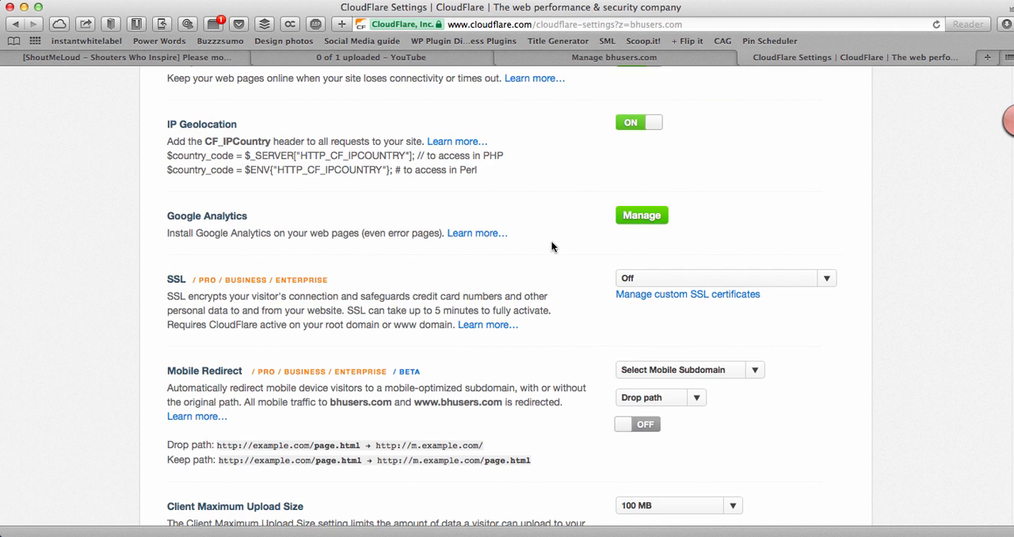
scroll(553, 247, "down", 5)
scroll(552, 247, "up", 20)
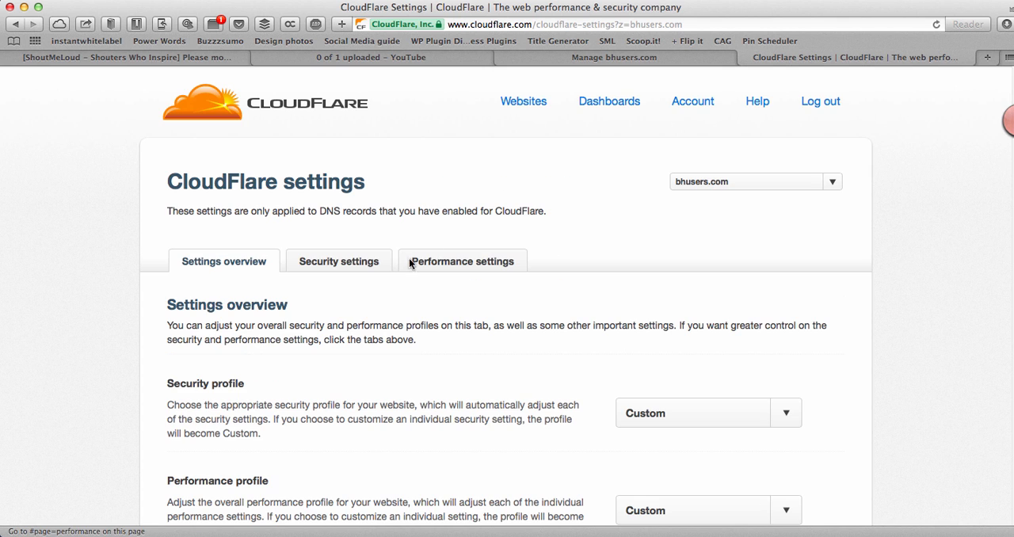
Step: In the individual security settings of bhusers.com, set the Challenge passage TTL to 4 hours
left_click(356, 264)
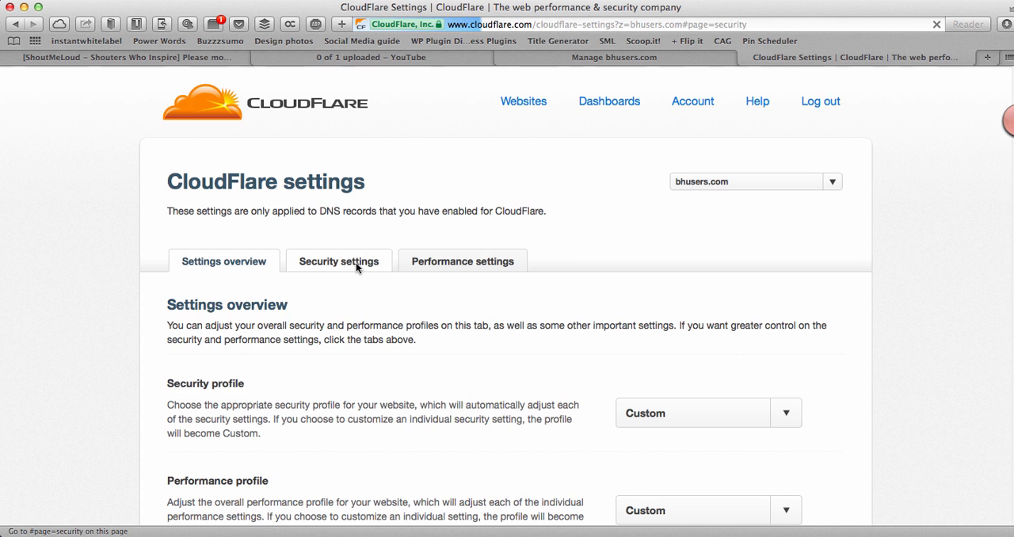
scroll(357, 268, "down", 3)
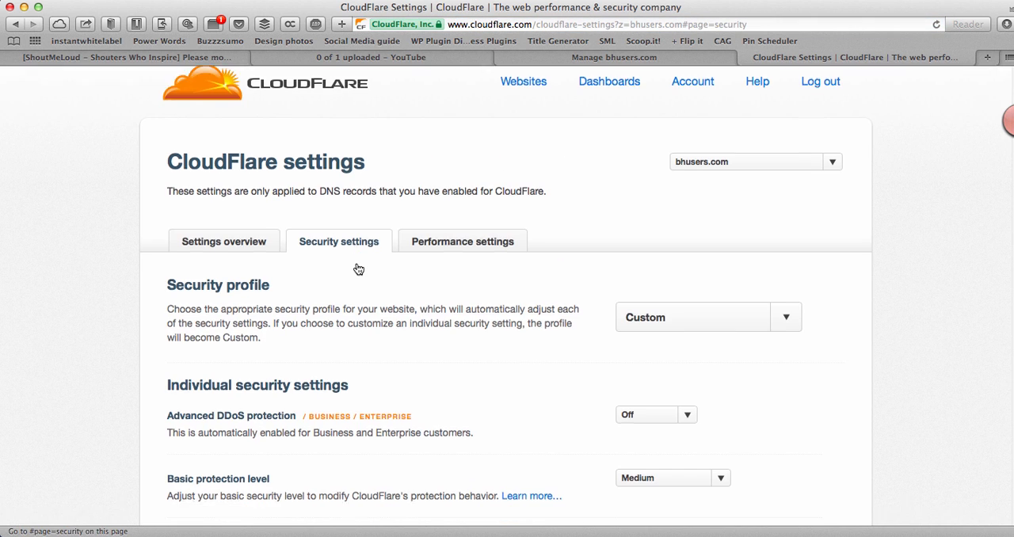
scroll(357, 268, "down", 1)
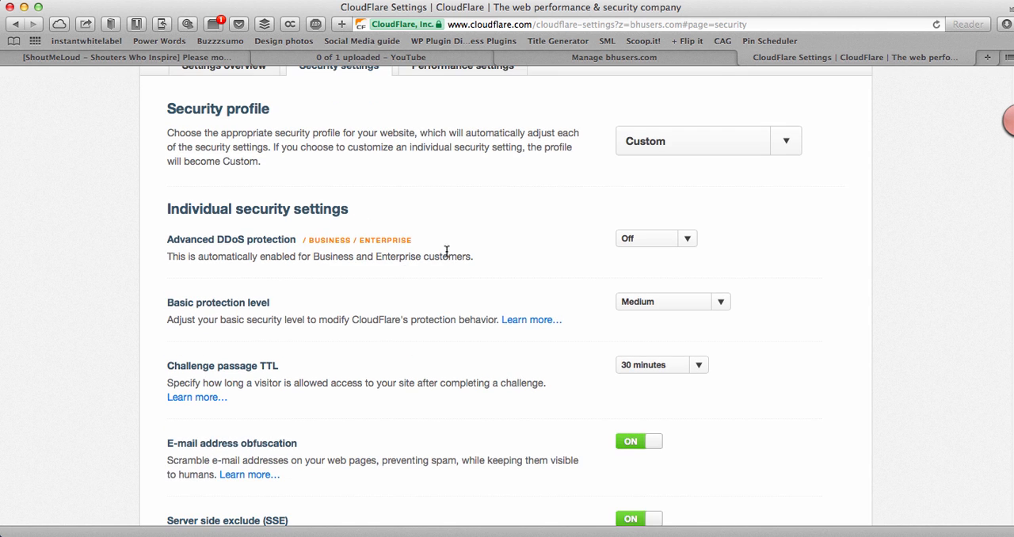
mouse_move(354, 207)
left_mouse_down()
mouse_move(155, 207)
mouse_move(362, 209)
left_mouse_up()
left_click(180, 202)
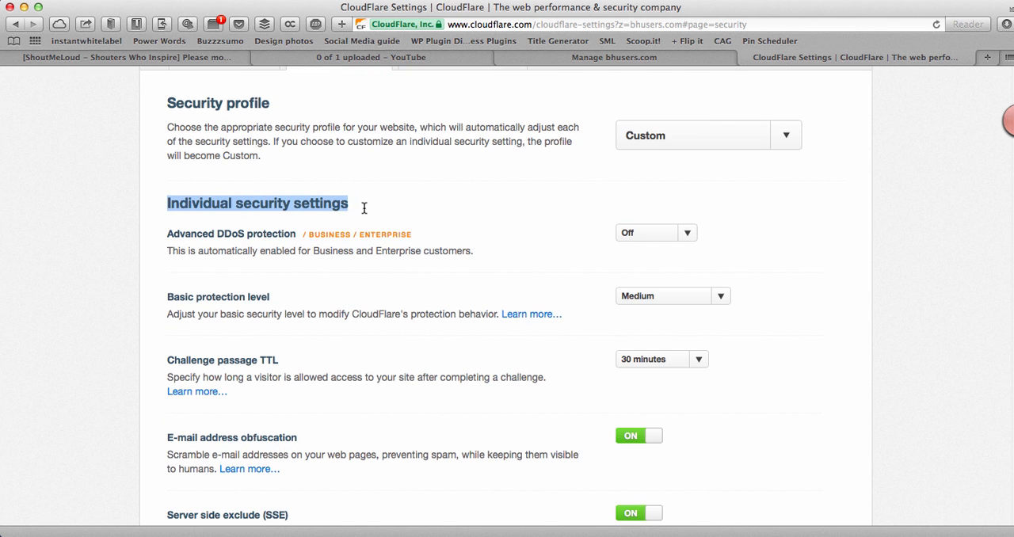
scroll(362, 209, "down", 1)
scroll(462, 265, "down", 1)
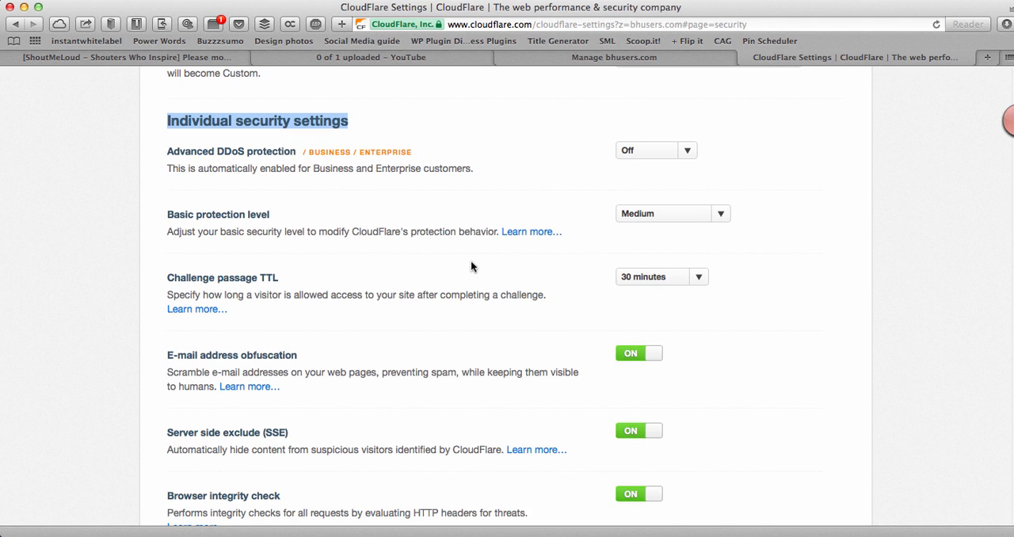
left_click(648, 280)
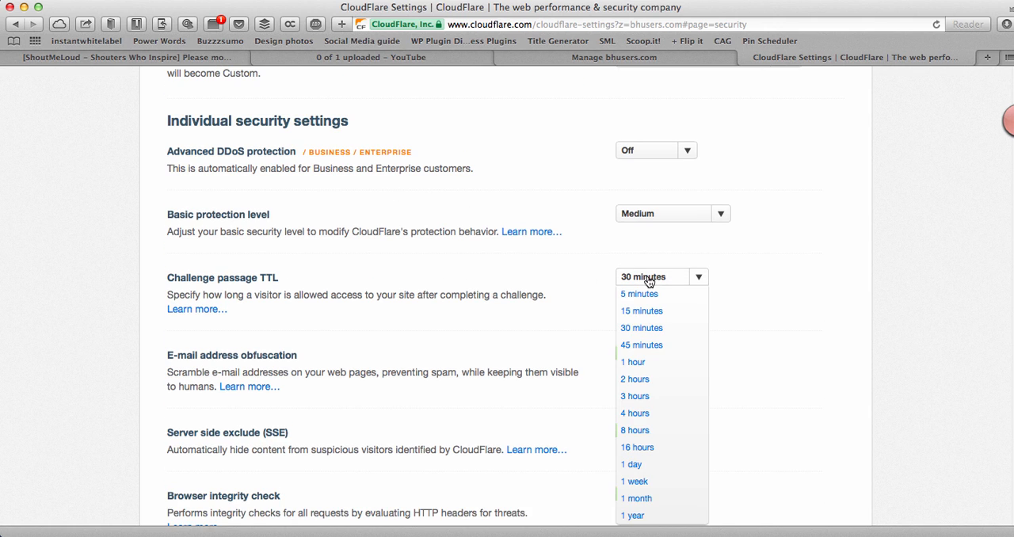
left_click(634, 413)
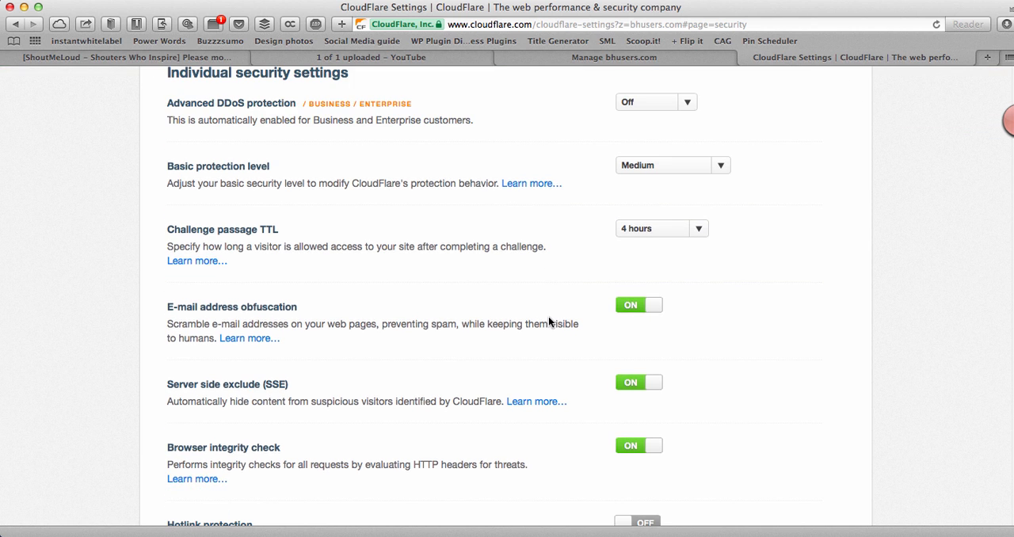
Step: Review the remaining security settings, from e-mail address obfuscation to hotlink protection and the Web Application Firewall
scroll(547, 317, "down", 3)
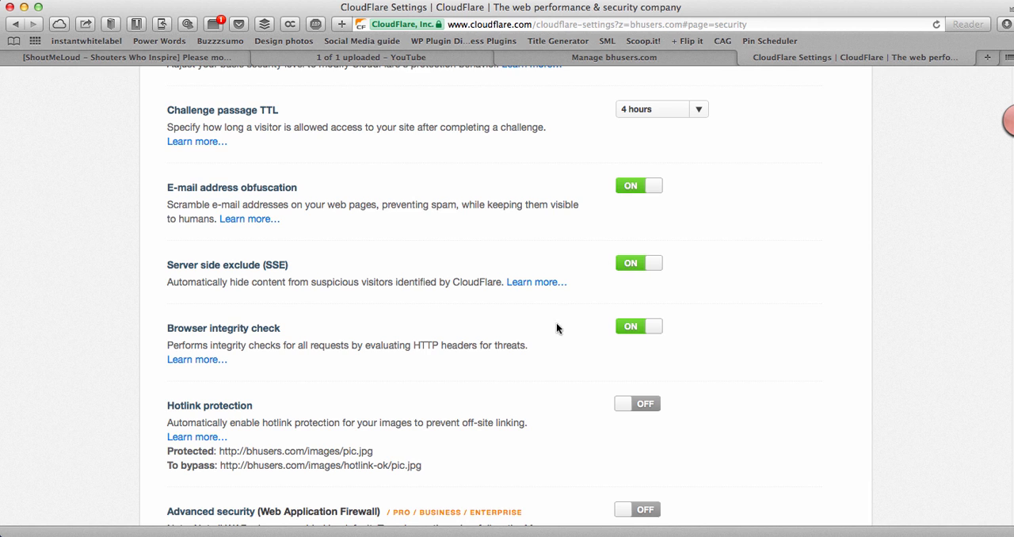
scroll(542, 336, "down", 2)
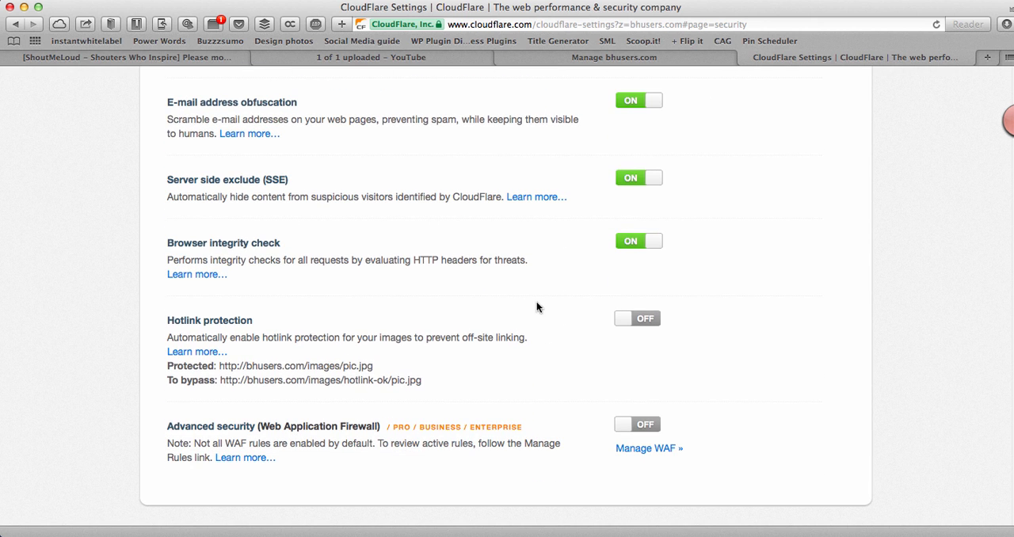
left_click_drag(266, 322, 152, 320)
scroll(398, 290, "up", 10)
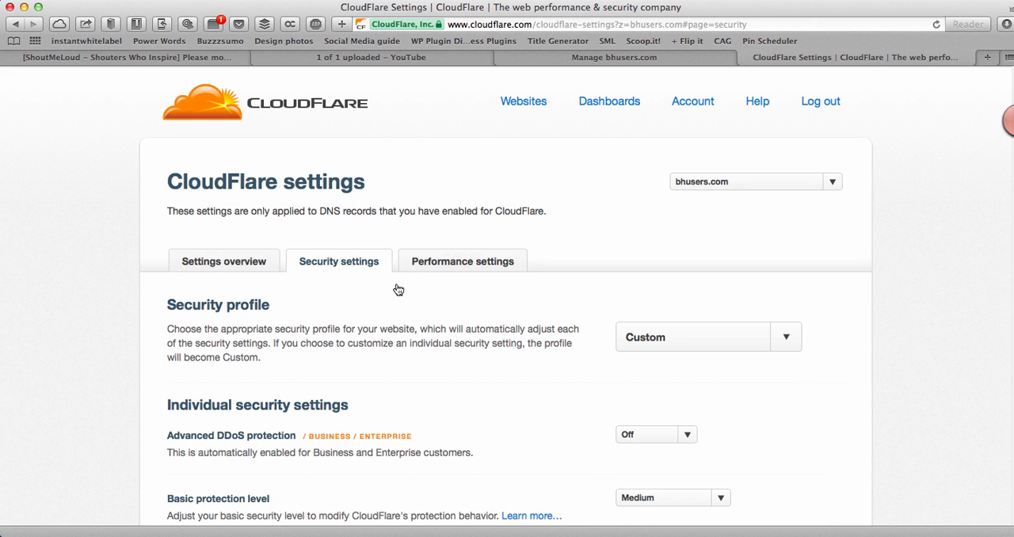
Step: Open the performance settings of bhusers.com and select CDN + Full Optimizations as the performance profile
left_click(471, 264)
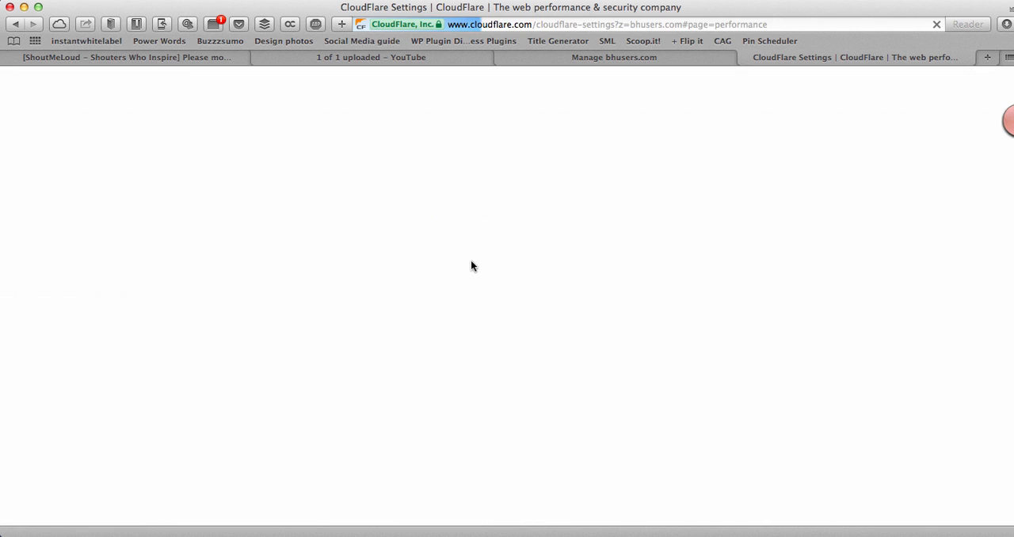
scroll(463, 266, "down", 2)
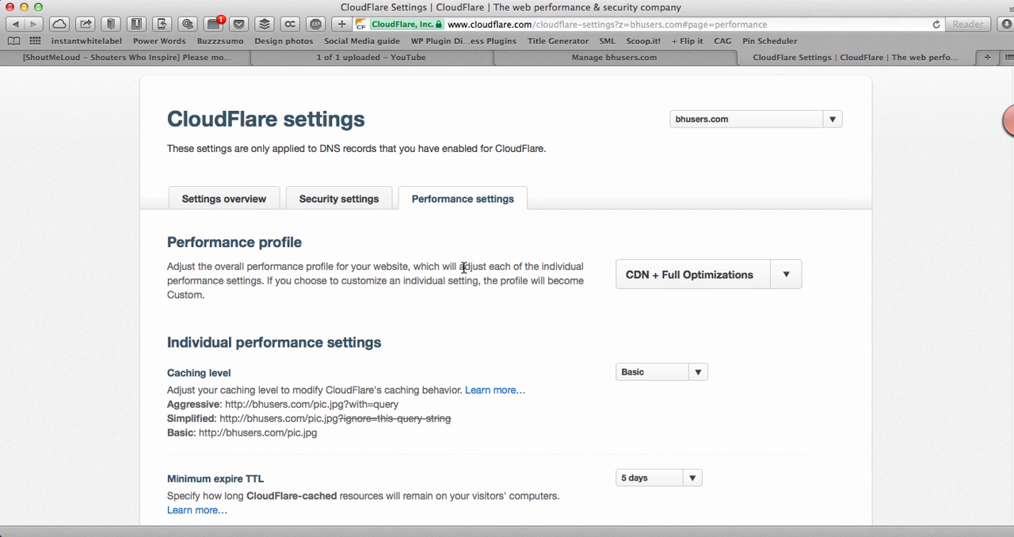
left_click(690, 280)
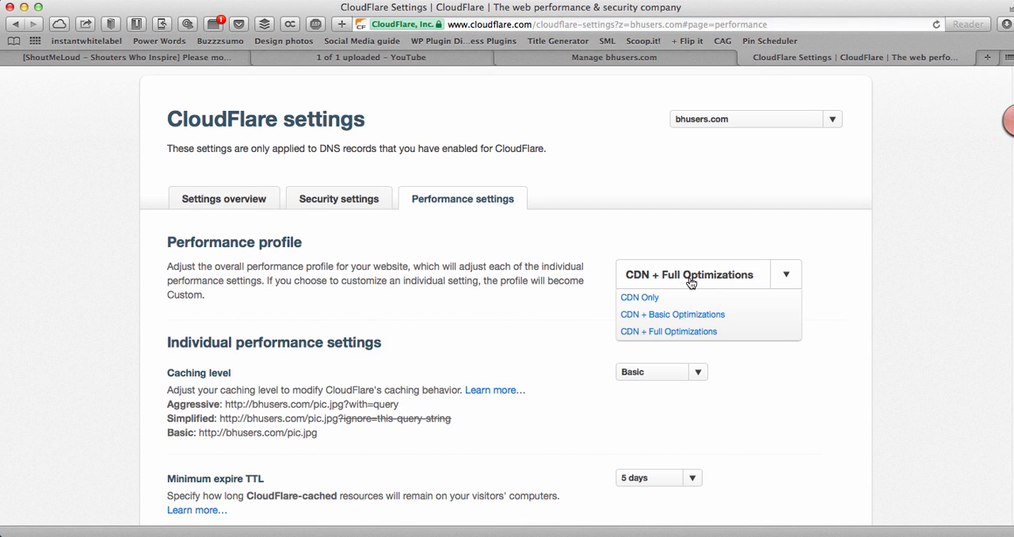
left_click(660, 331)
Step: In the individual performance settings of bhusers.com, set the caching level to Simplified
scroll(658, 338, "down", 3)
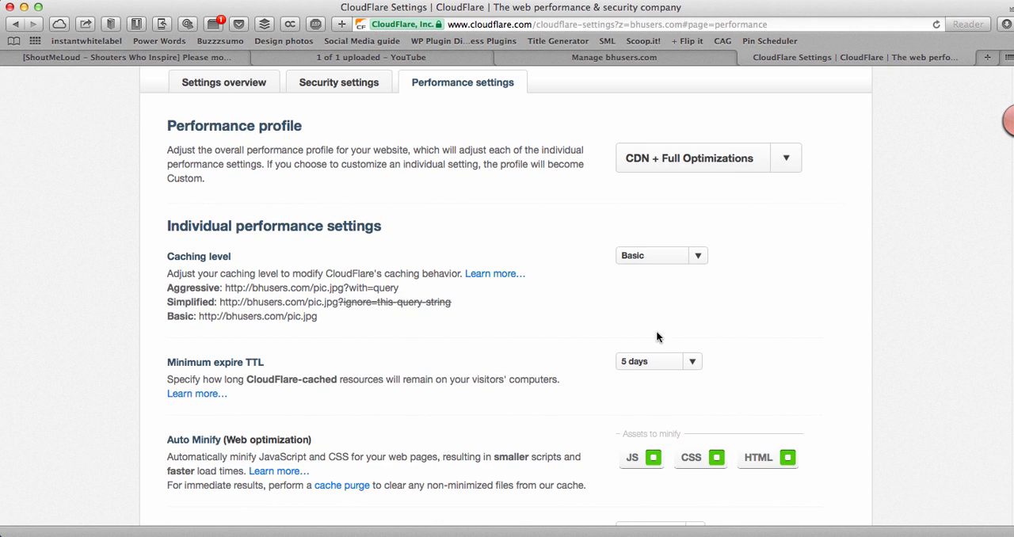
left_click(645, 258)
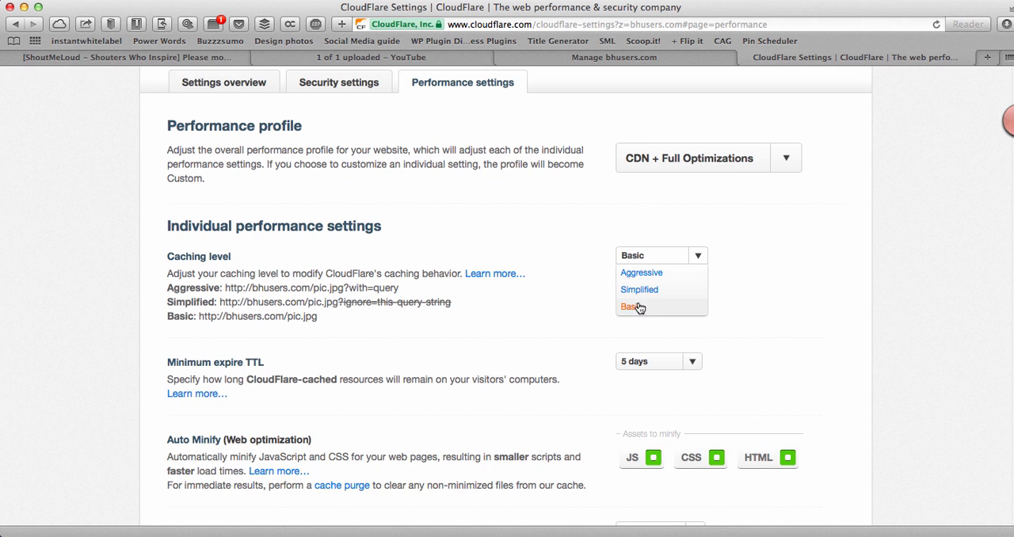
left_click(642, 292)
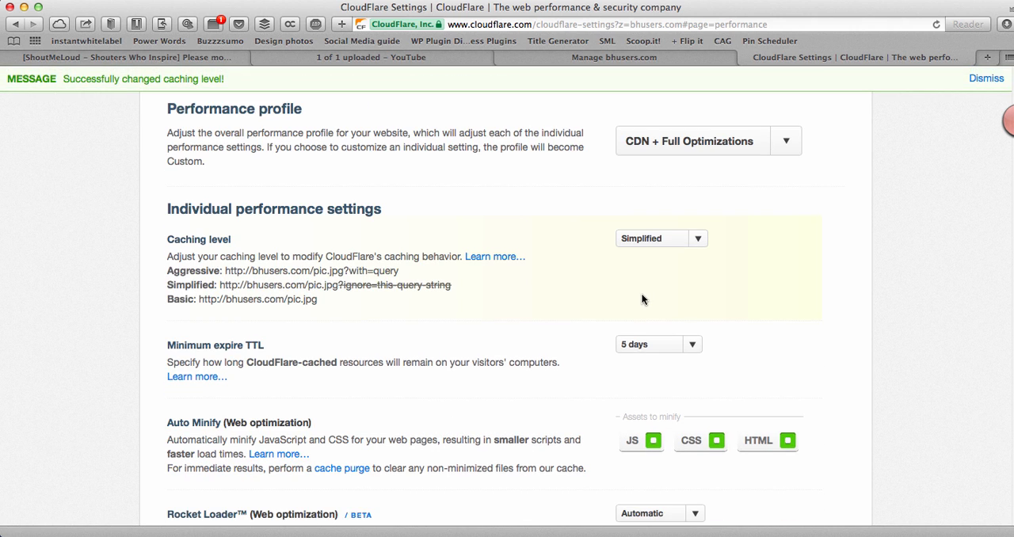
Step: Set the Minimum expire TTL of bhusers.com to 4 hours and review the Auto Minify and Rocket Loader settings
scroll(644, 298, "down", 2)
scroll(642, 298, "down", 2)
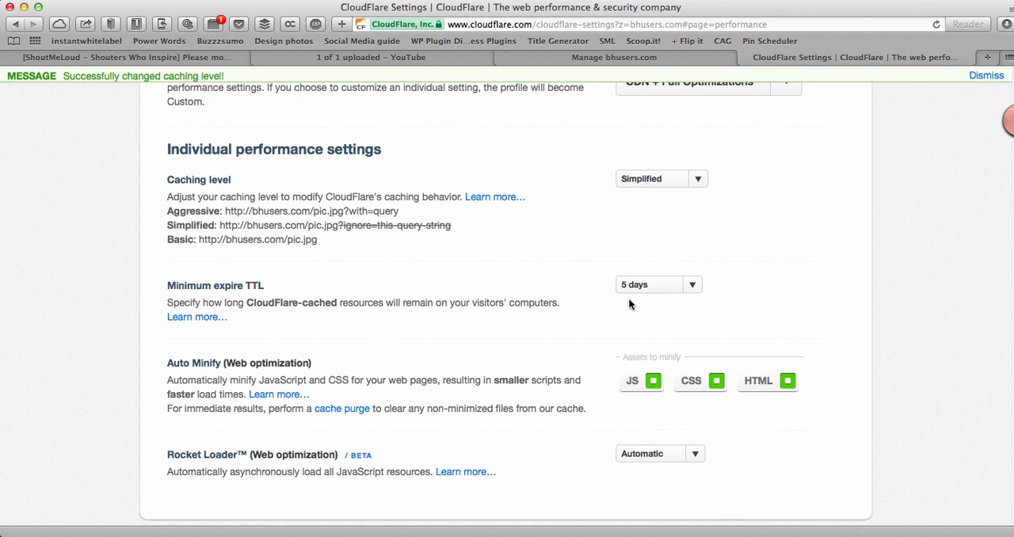
left_click(638, 286)
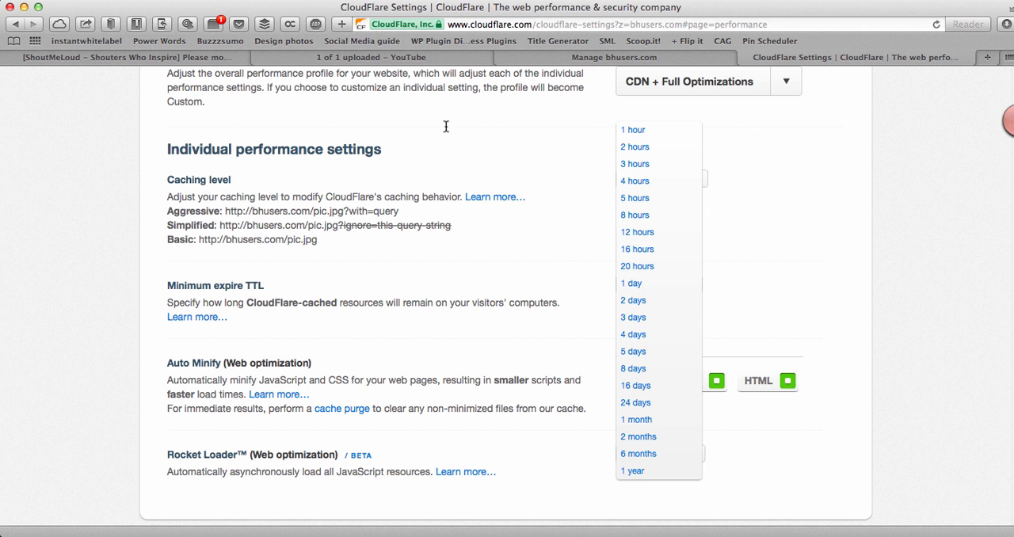
left_click(654, 181)
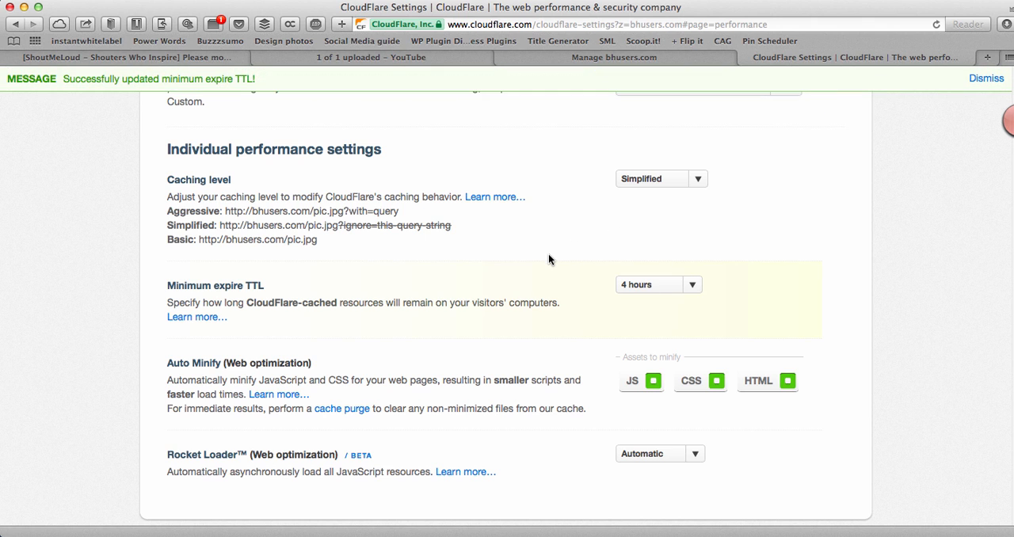
scroll(548, 259, "down", 3)
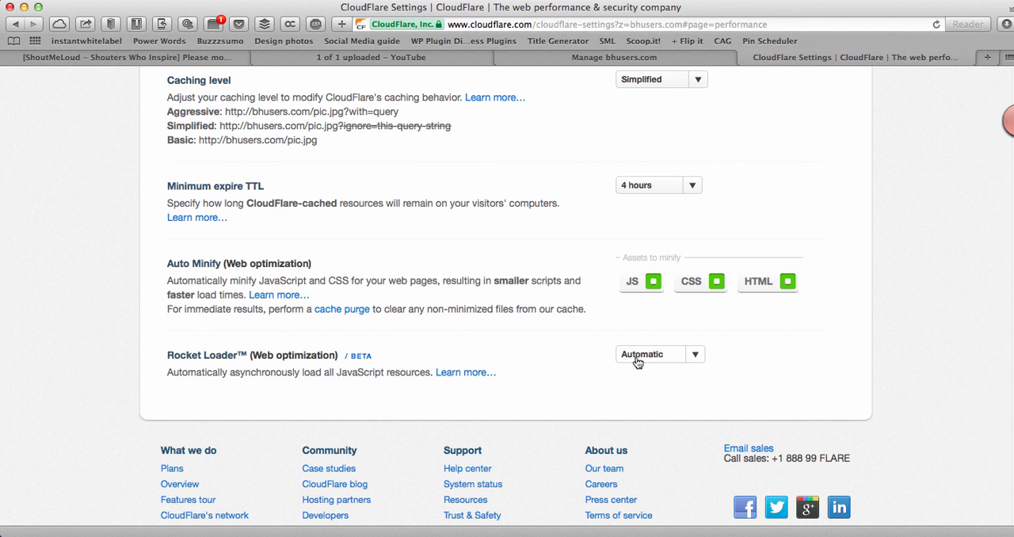
Step: Return to the list of websites and open the DNS settings of bhusers.com
scroll(629, 361, "up", 5)
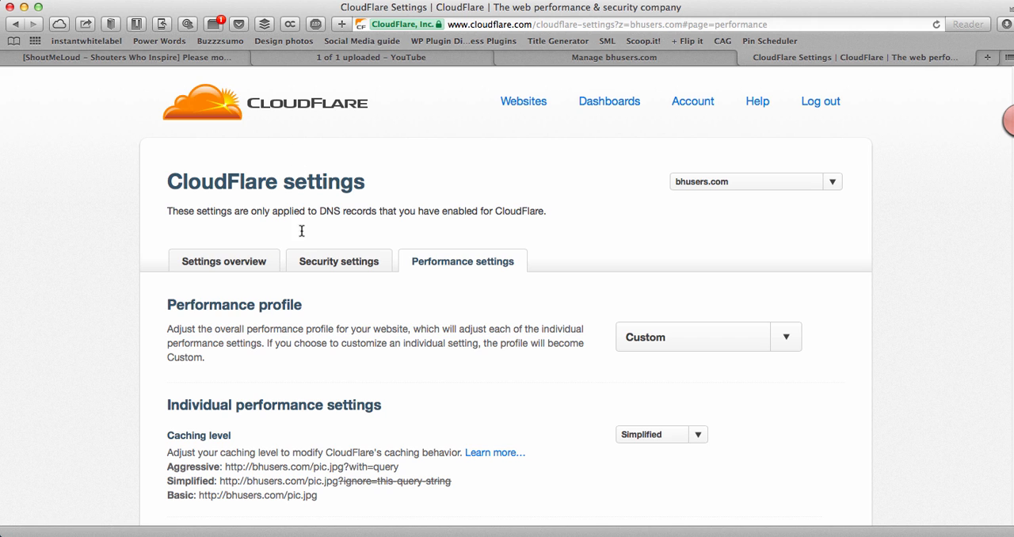
left_click(513, 102)
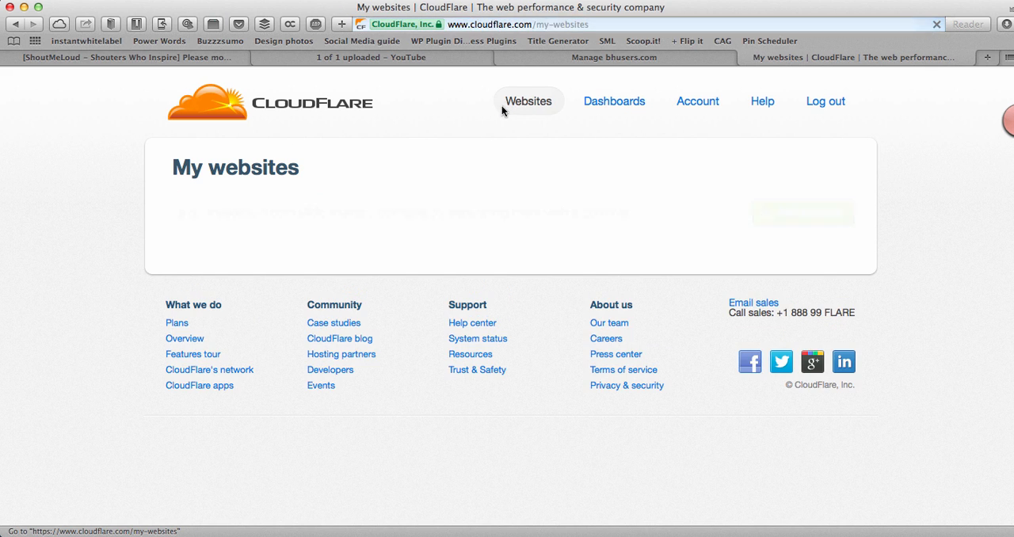
scroll(617, 261, "down", 2)
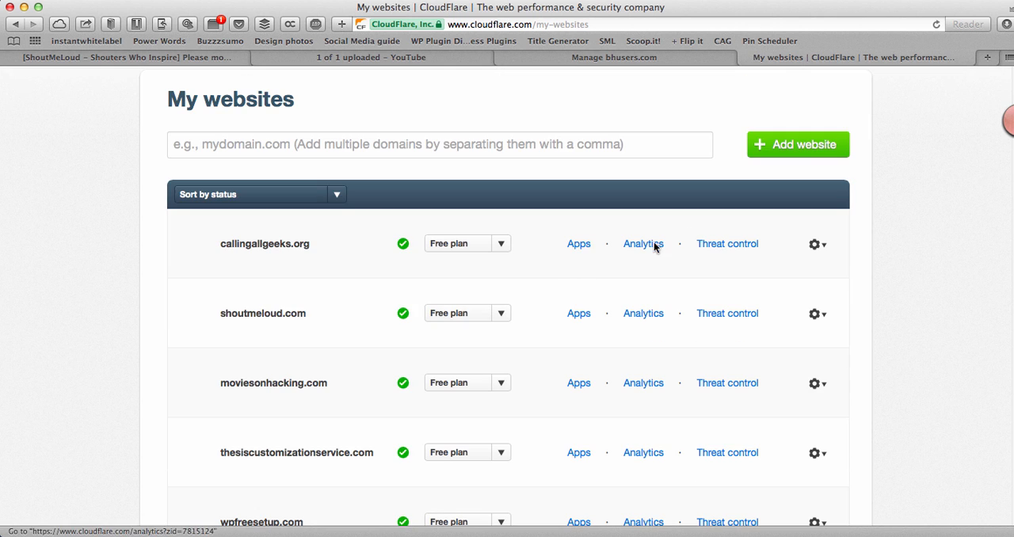
scroll(838, 362, "down", 10)
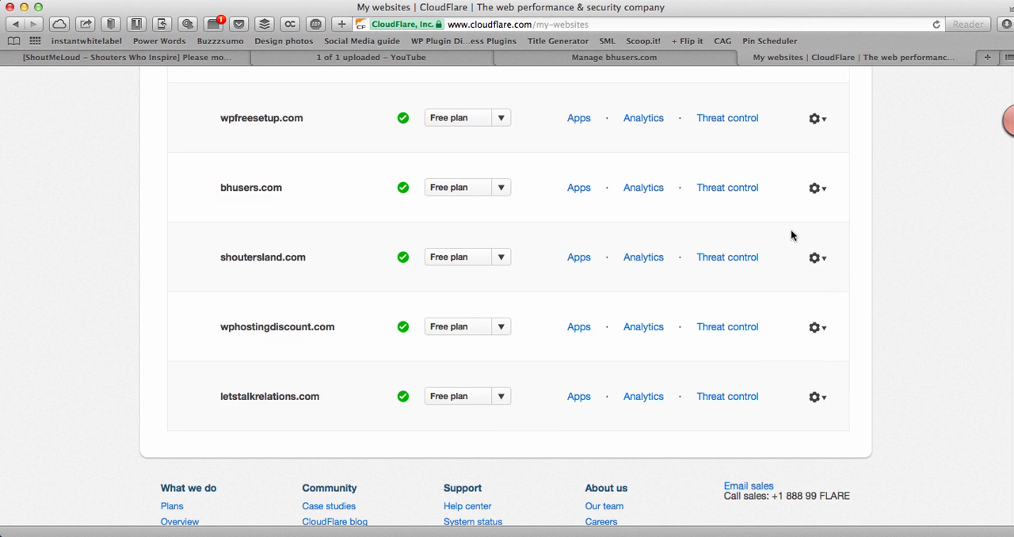
left_click(815, 191)
left_click(810, 217)
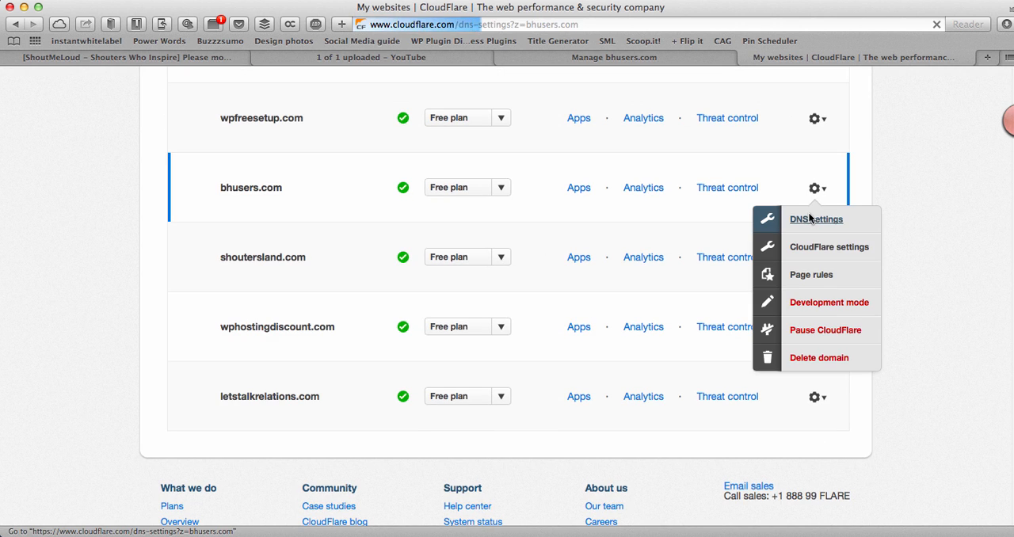
Step: Highlight the IP address that the bhusers.com A record points to in the DNS zone file
scroll(552, 286, "down", 5)
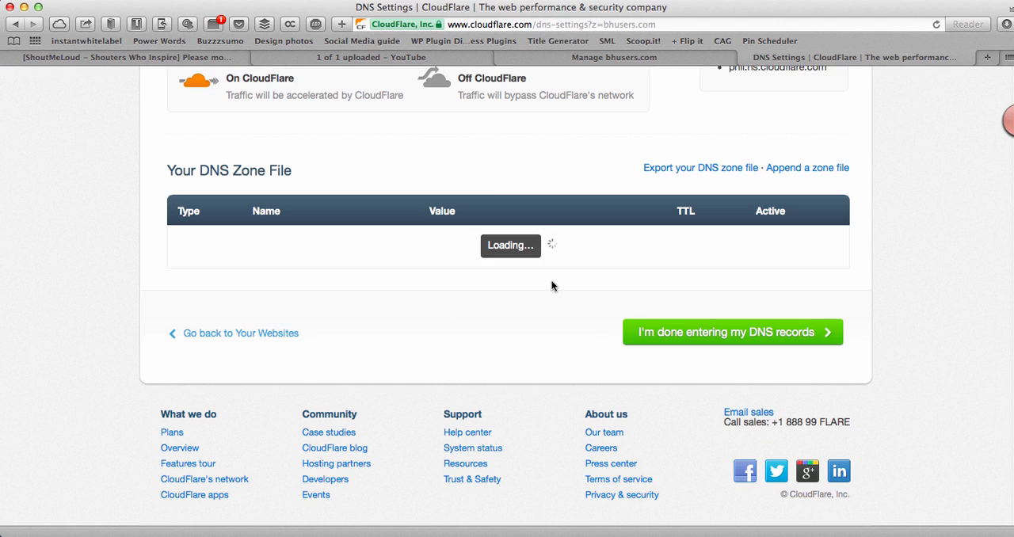
left_click_drag(522, 245, 571, 245)
left_click(479, 246)
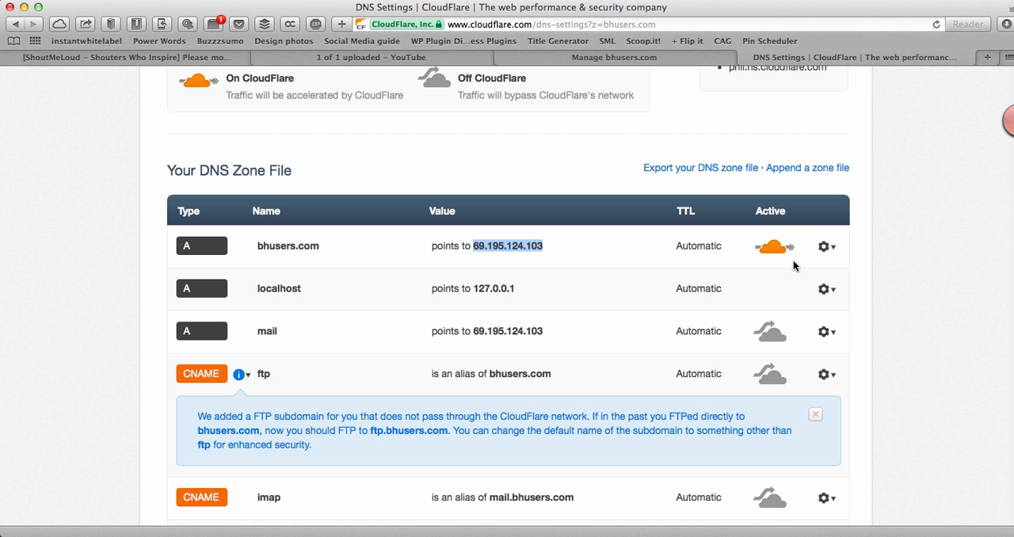
Step: Turn CloudFlare off for the bhusers.com A record, and turn it back on for the same record
left_click(770, 248)
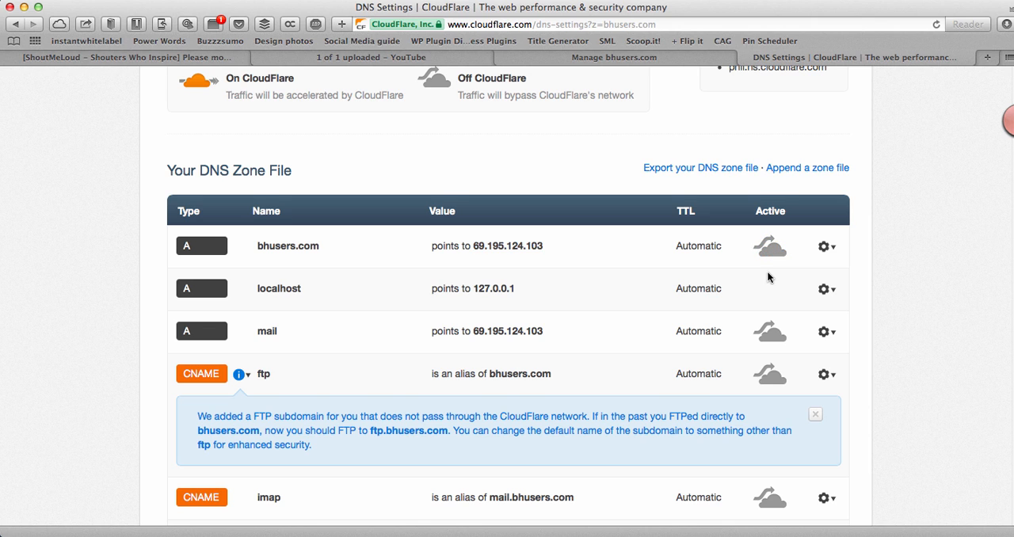
scroll(769, 281, "up", 1)
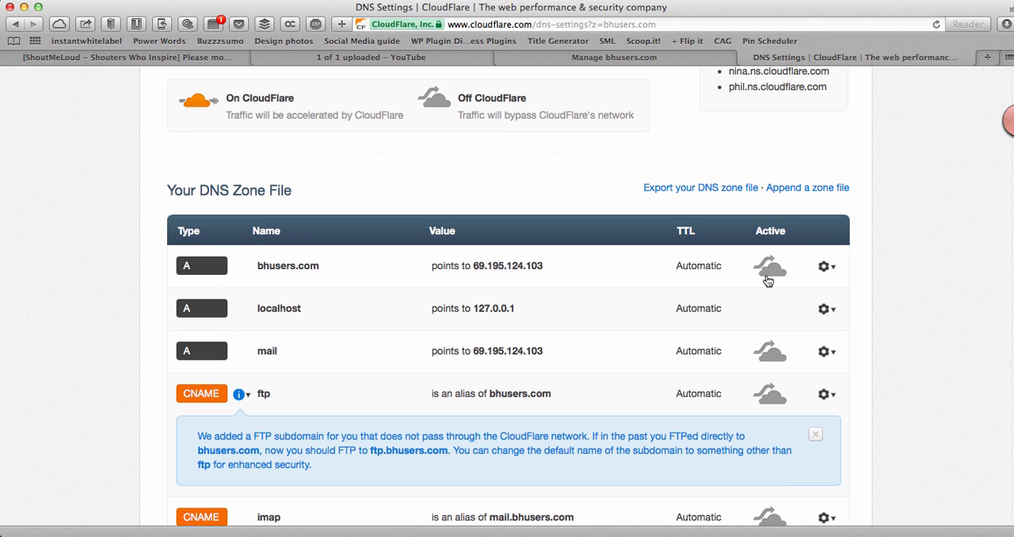
left_click(767, 279)
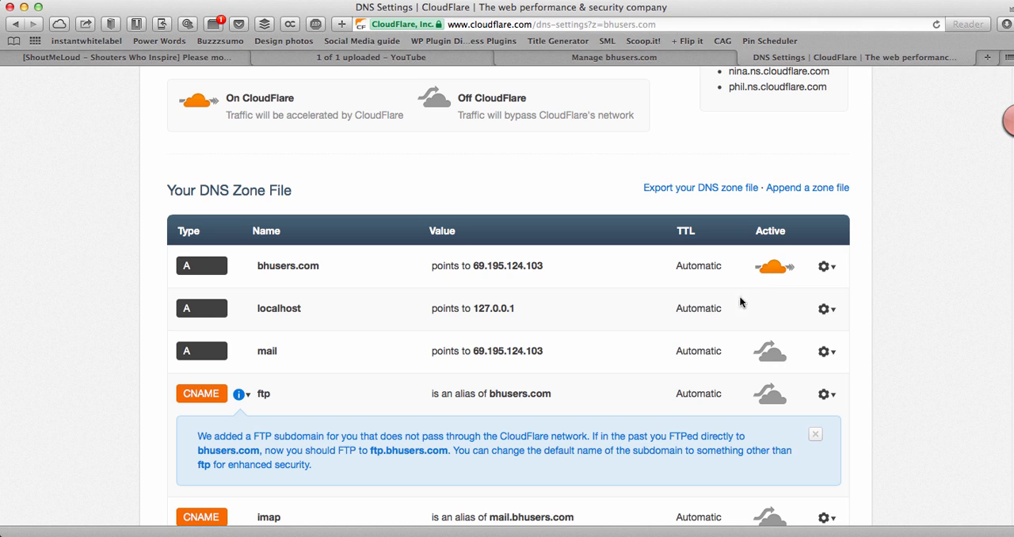
scroll(709, 340, "down", 1)
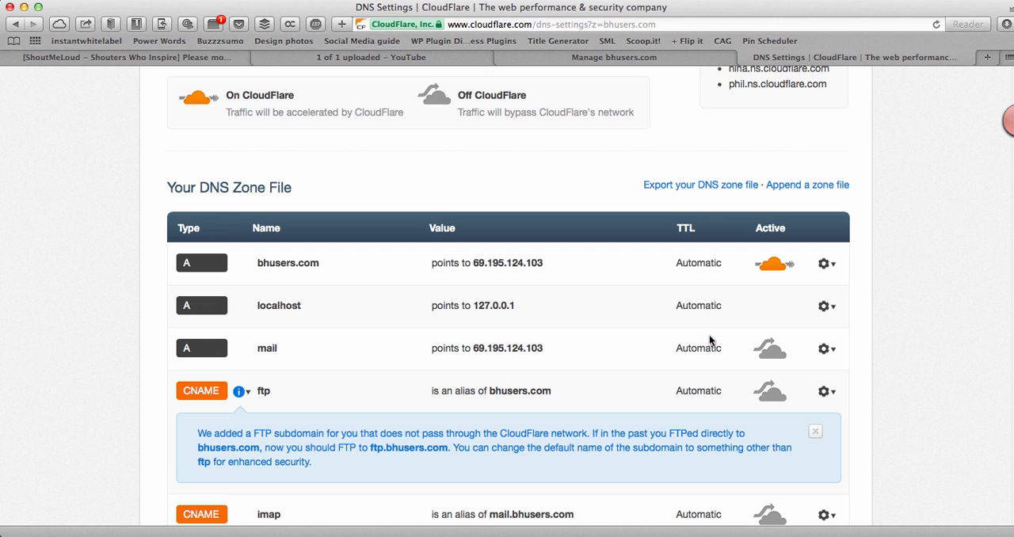
Step: Open the Pingdom Website Speed Test in a new browser tab and start a speed test of shoutmeloud.com
key("super+t")
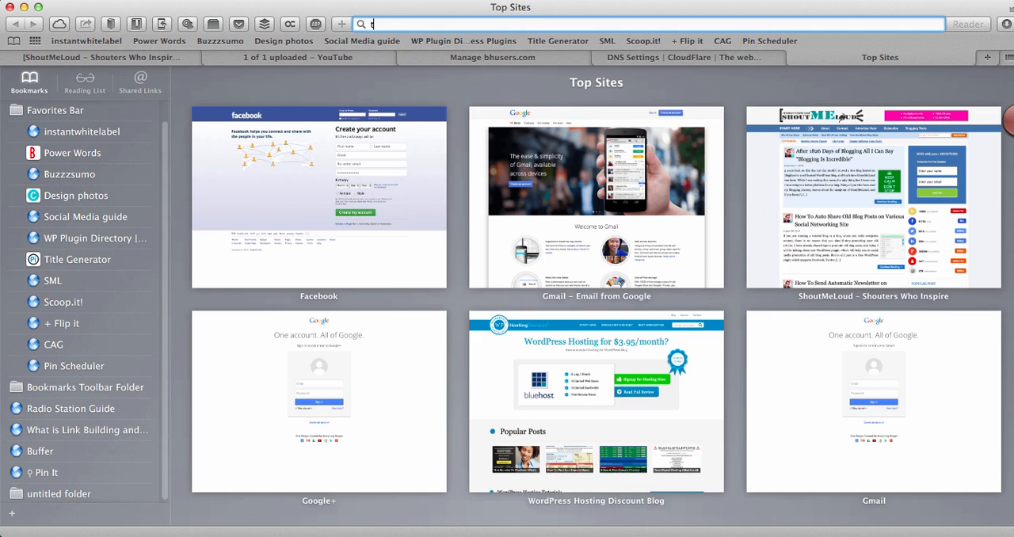
type("too")
key("Return")
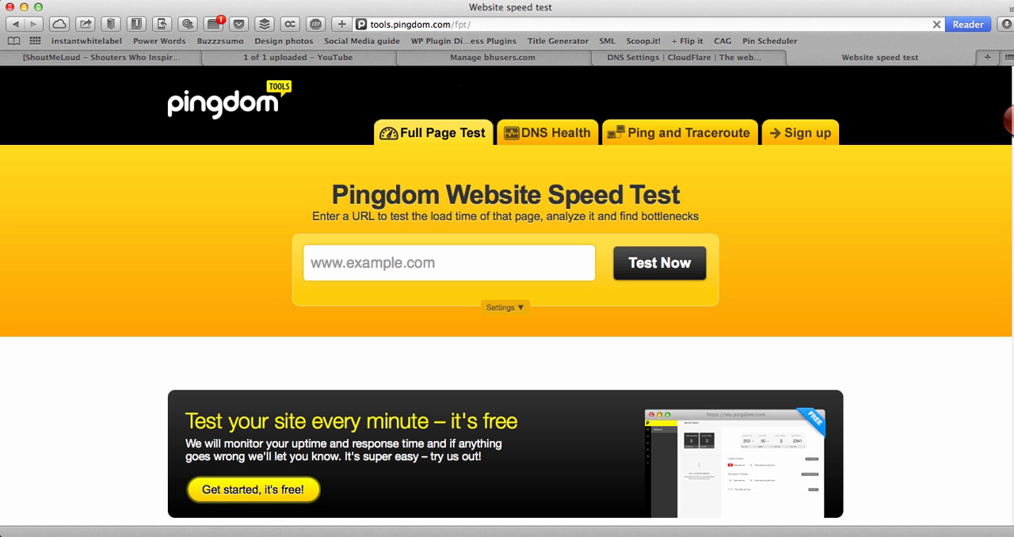
left_click(443, 269)
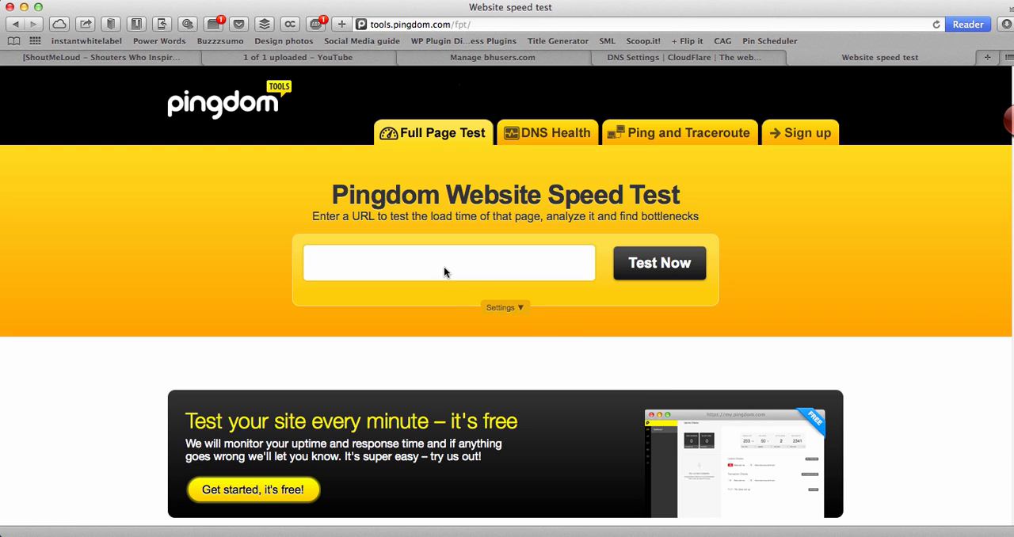
type("shoutmeloud.com")
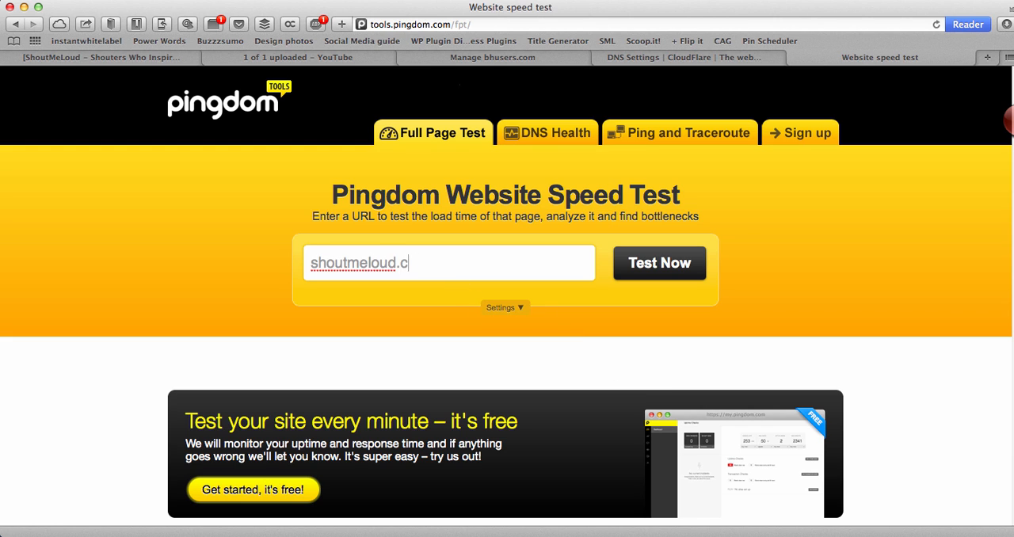
key("Return")
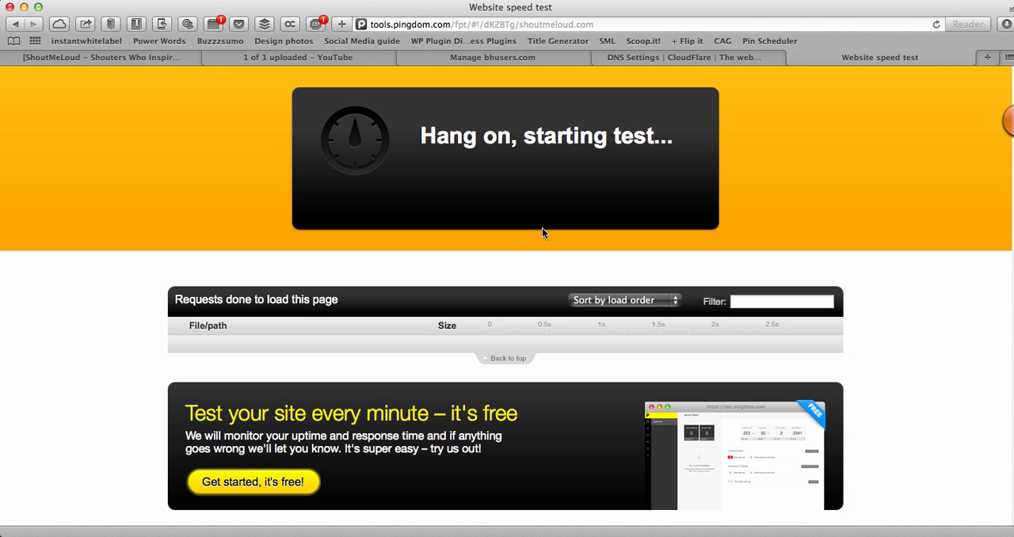